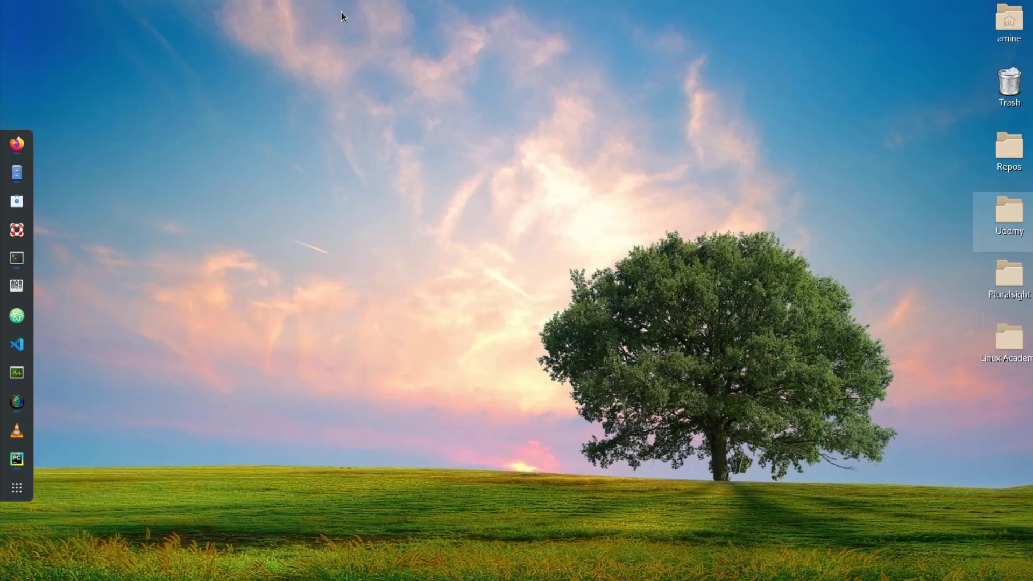
Search Google in Firefox for 'brave browser'
left_click(17, 143)
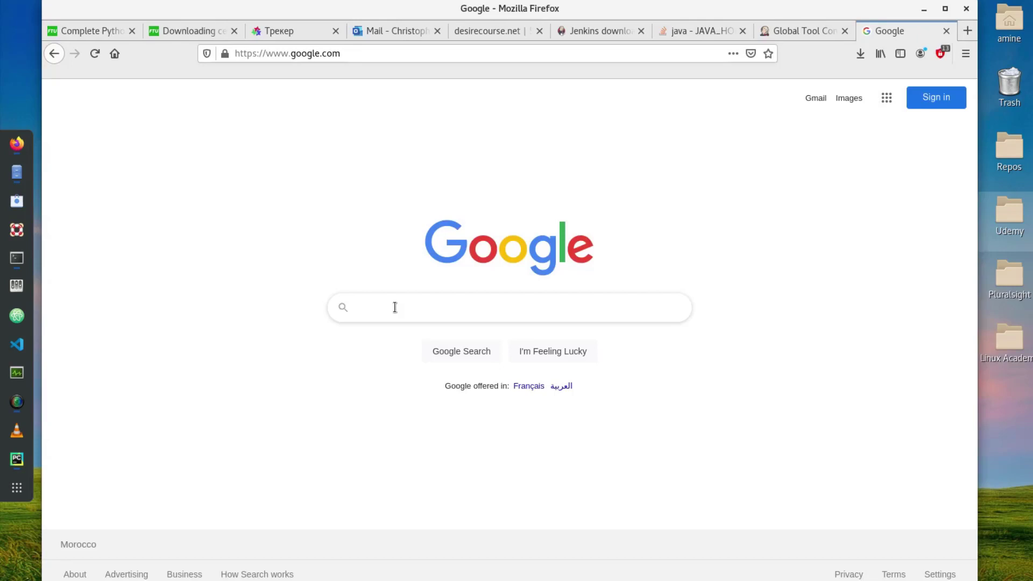
type("brave")
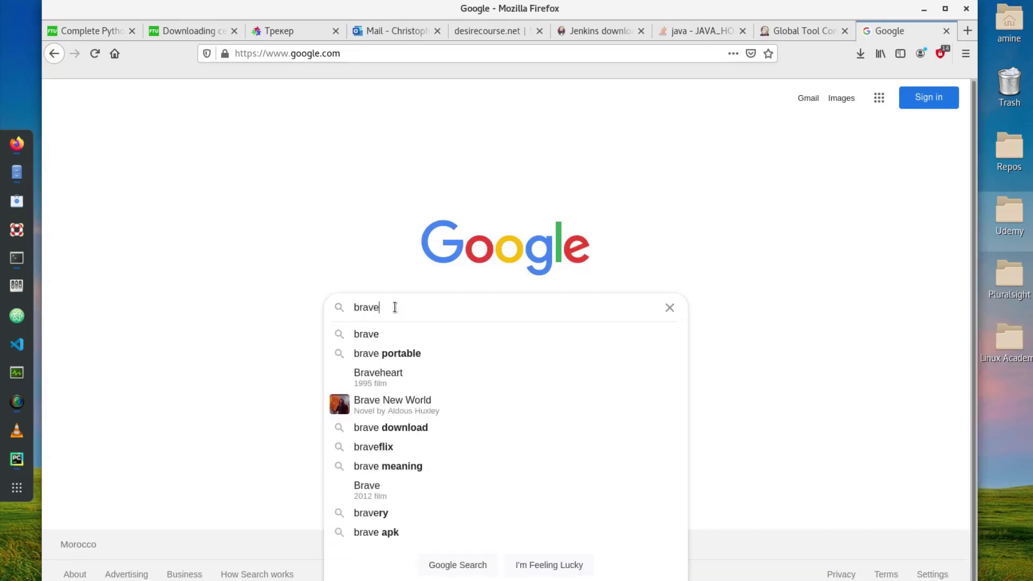
type(" browser")
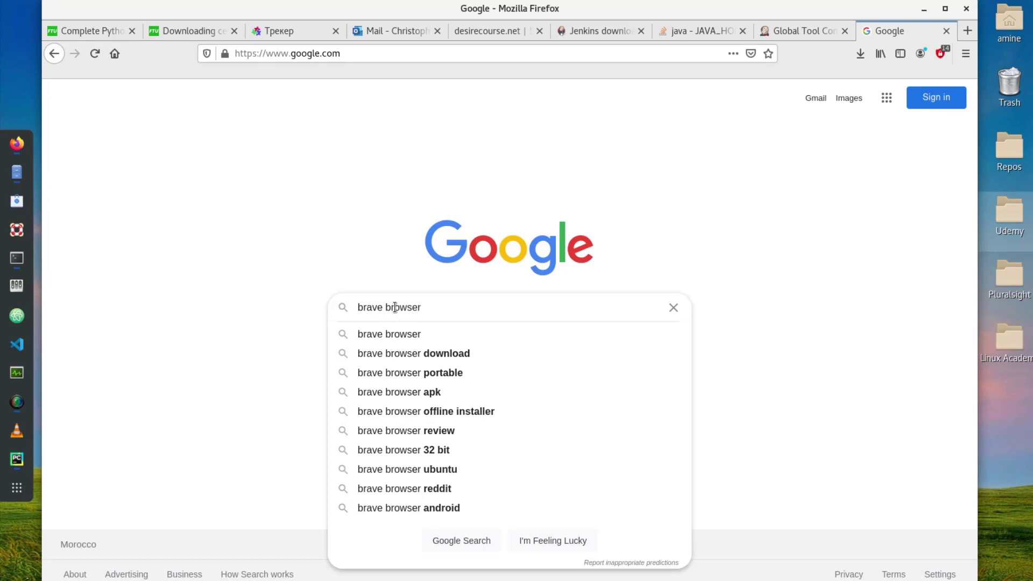
key("Return")
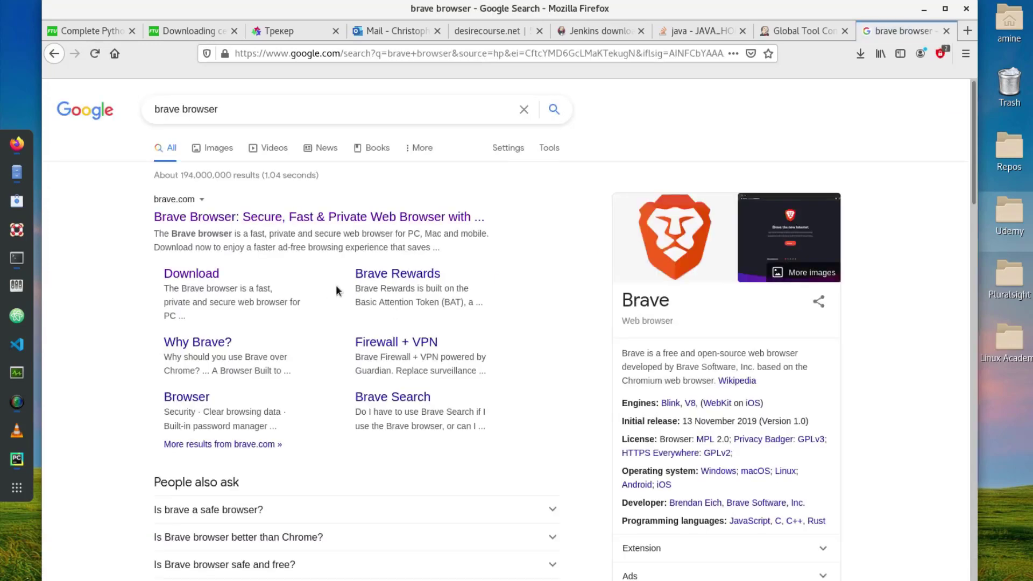
Visit the brave.com result, look over the homepage, and go to its DOWNLOAD page
left_click(296, 218)
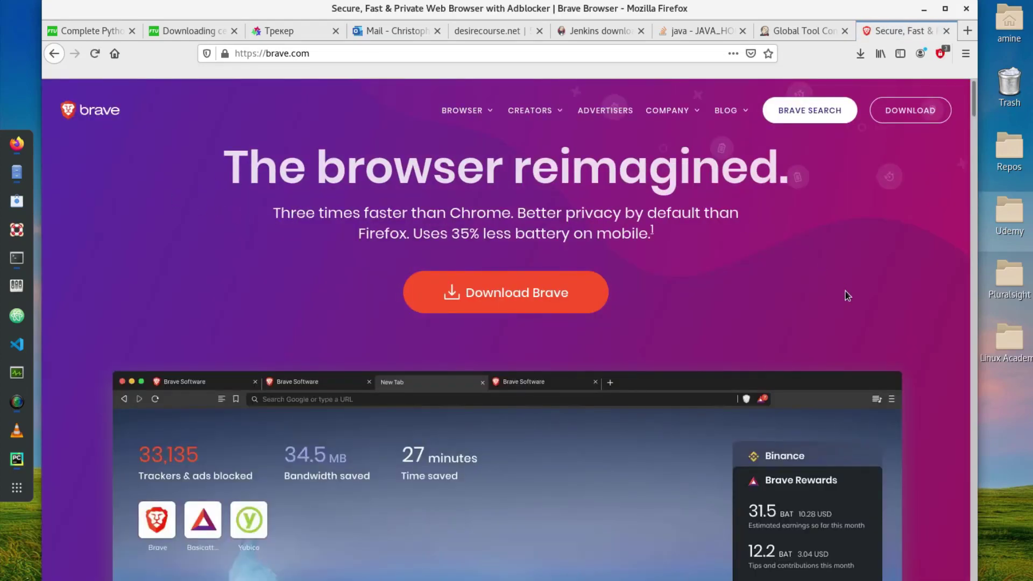
scroll(595, 451, "down", 2)
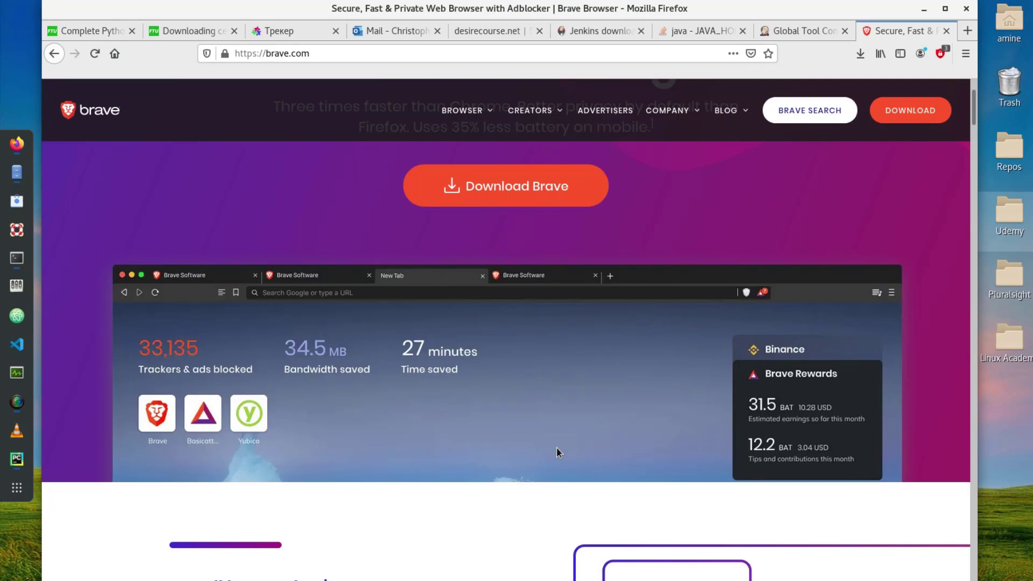
scroll(556, 447, "up", 2)
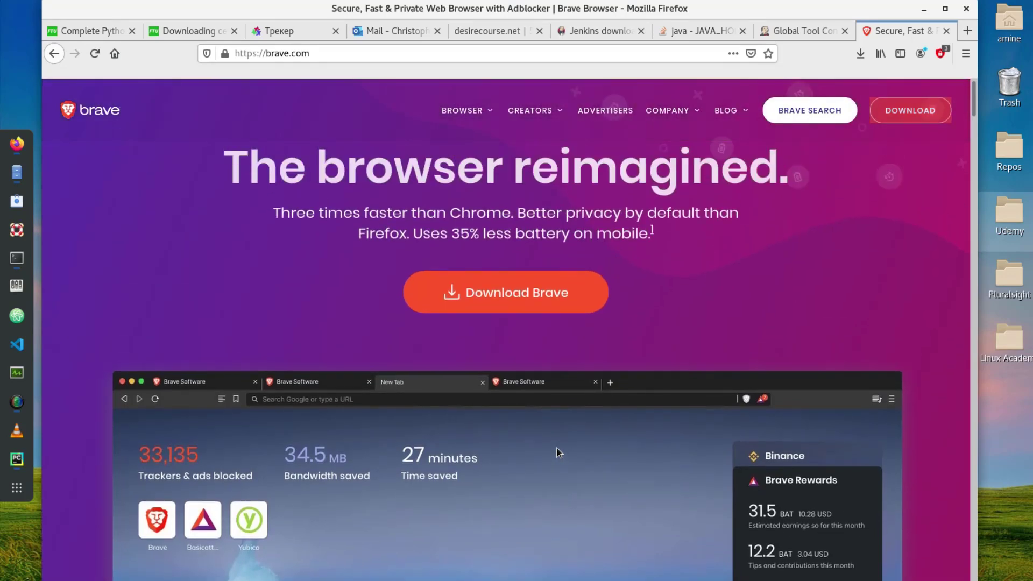
scroll(256, 447, "down", 2)
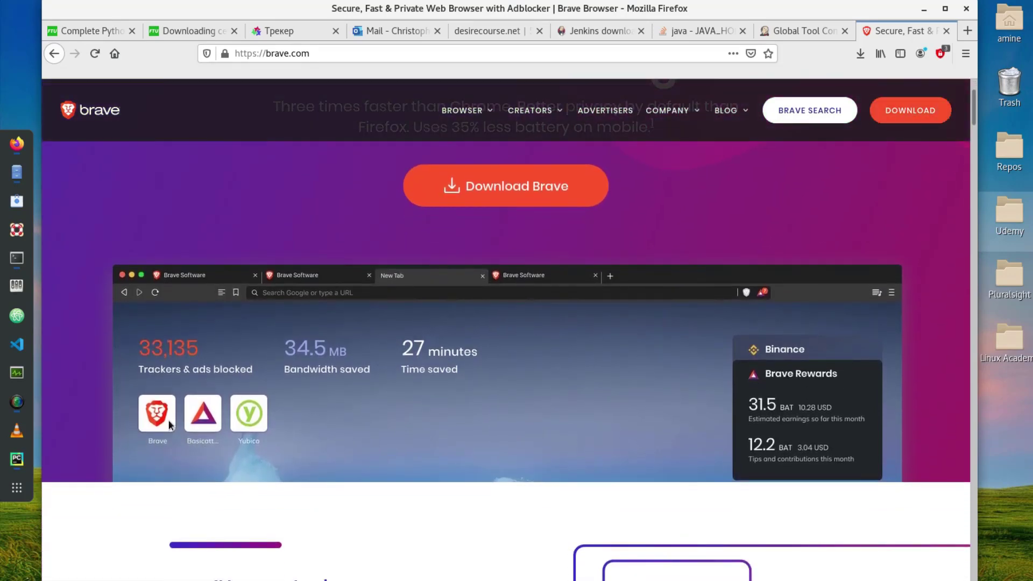
scroll(504, 438, "up", 2)
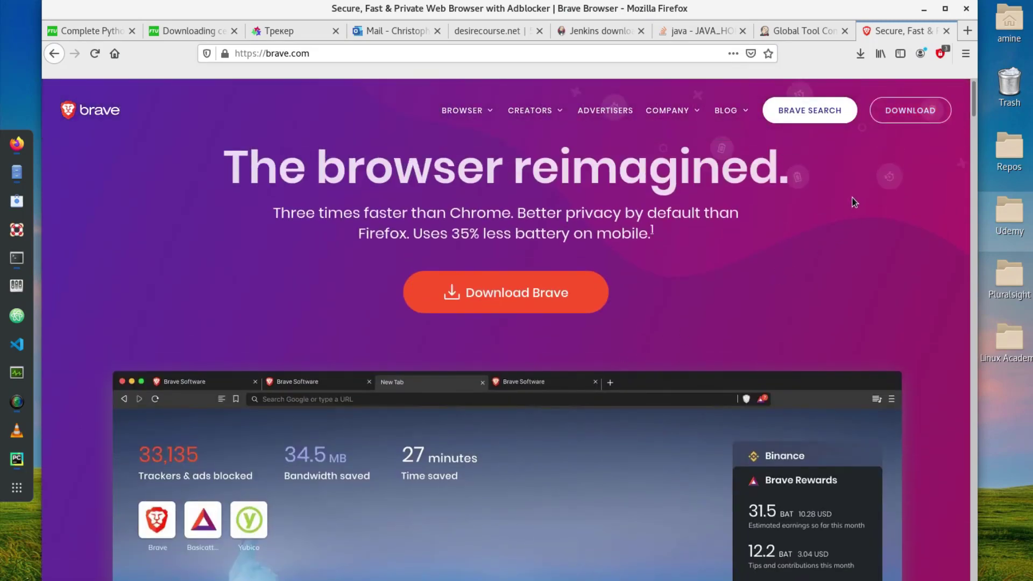
left_click(917, 112)
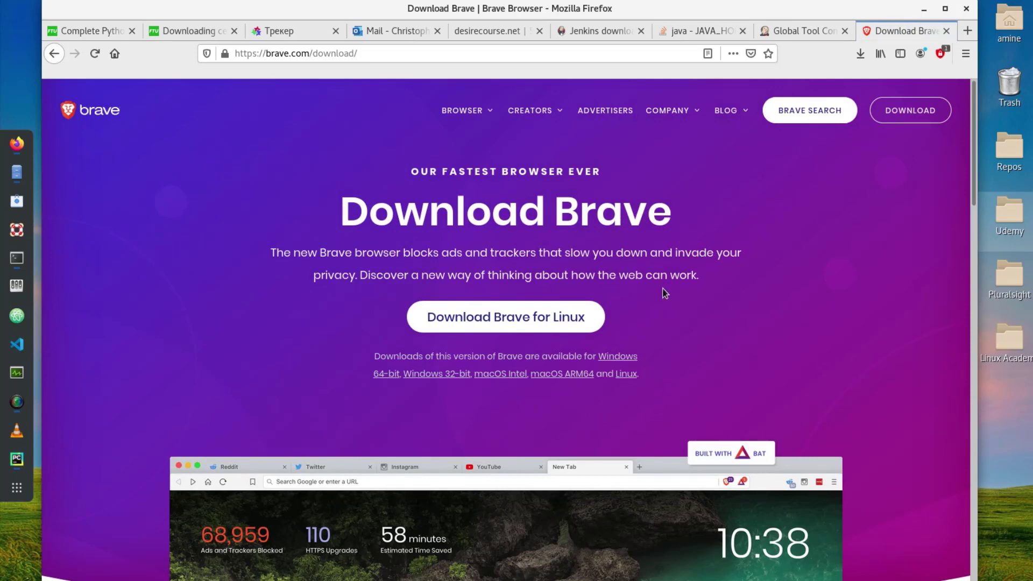
Open 'Download Brave for Linux' and scroll to the Fedora 28+, CentOS/RHEL 8+ dnf commands
left_click(554, 322)
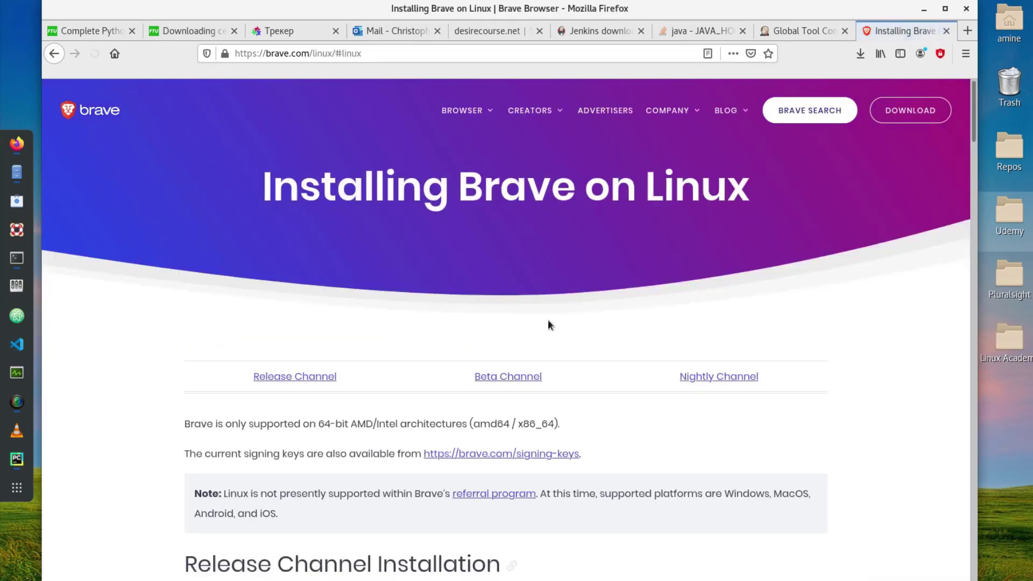
scroll(555, 361, "down", 5)
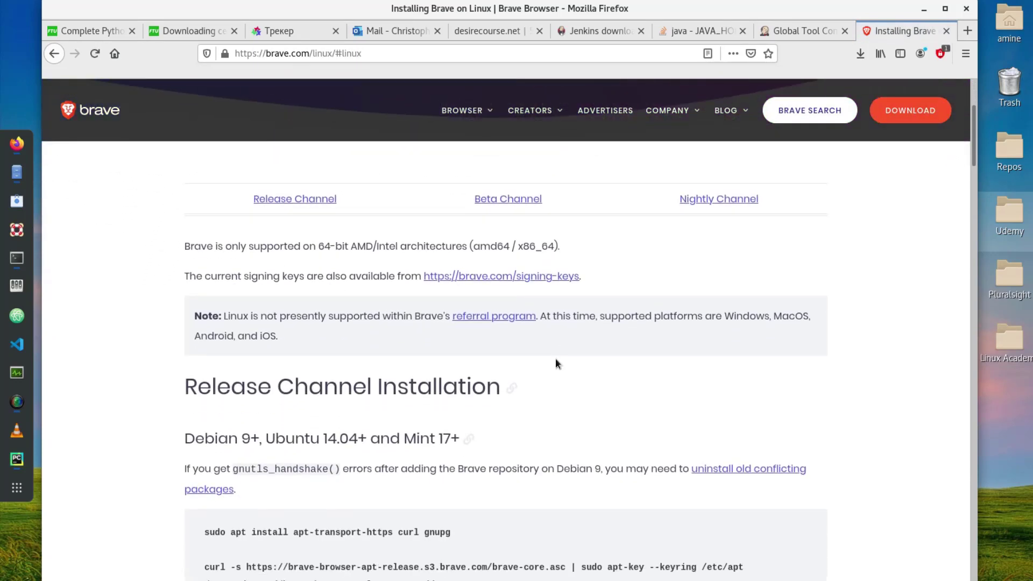
scroll(556, 360, "down", 3)
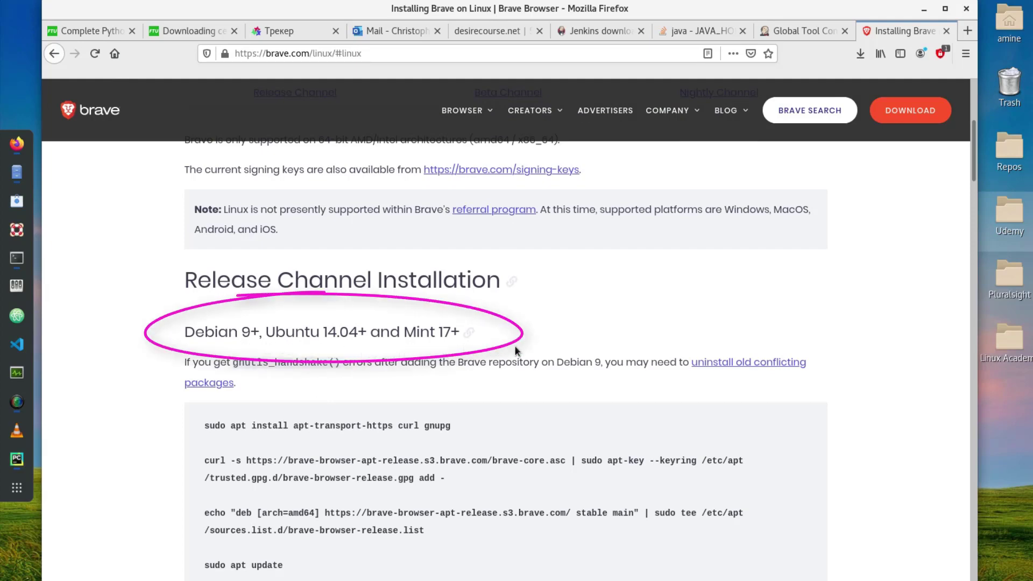
scroll(514, 346, "down", 2)
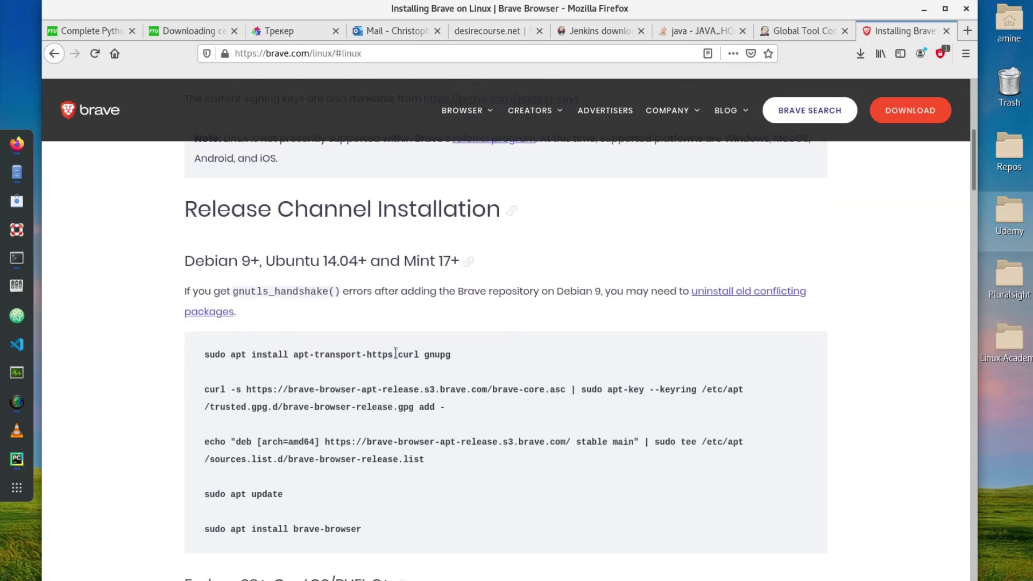
scroll(475, 471, "down", 2)
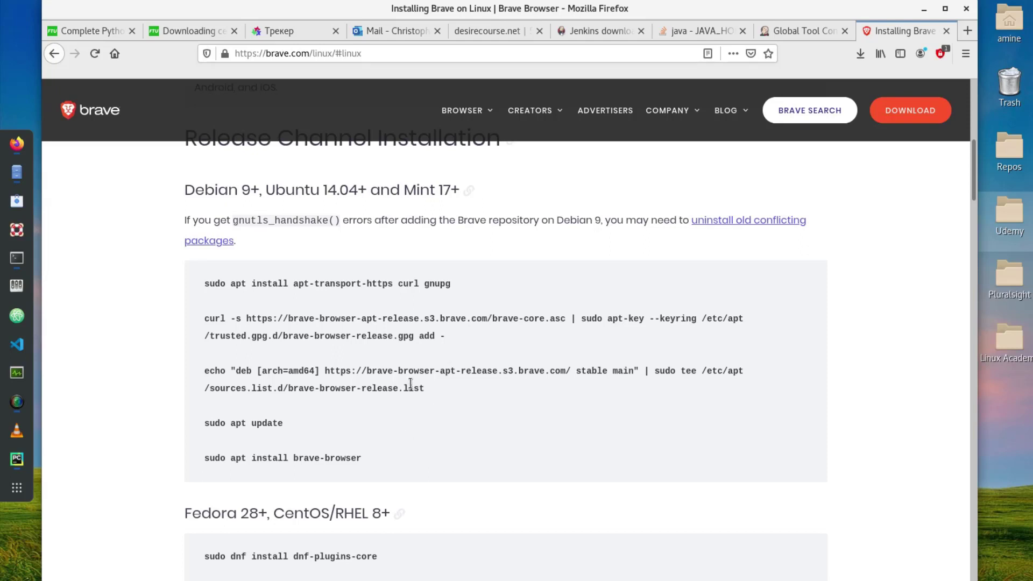
scroll(411, 383, "down", 5)
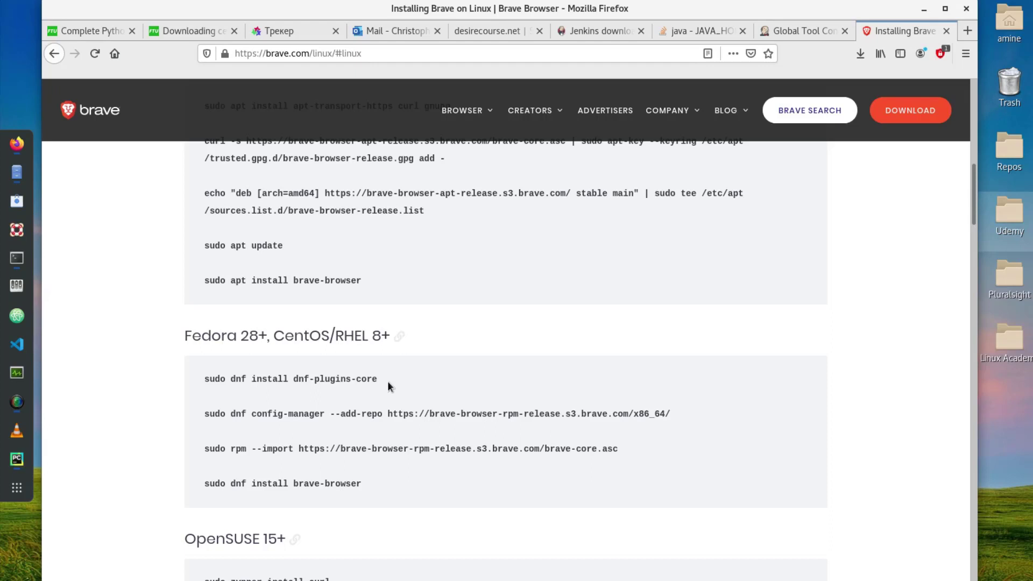
scroll(554, 393, "up", 3)
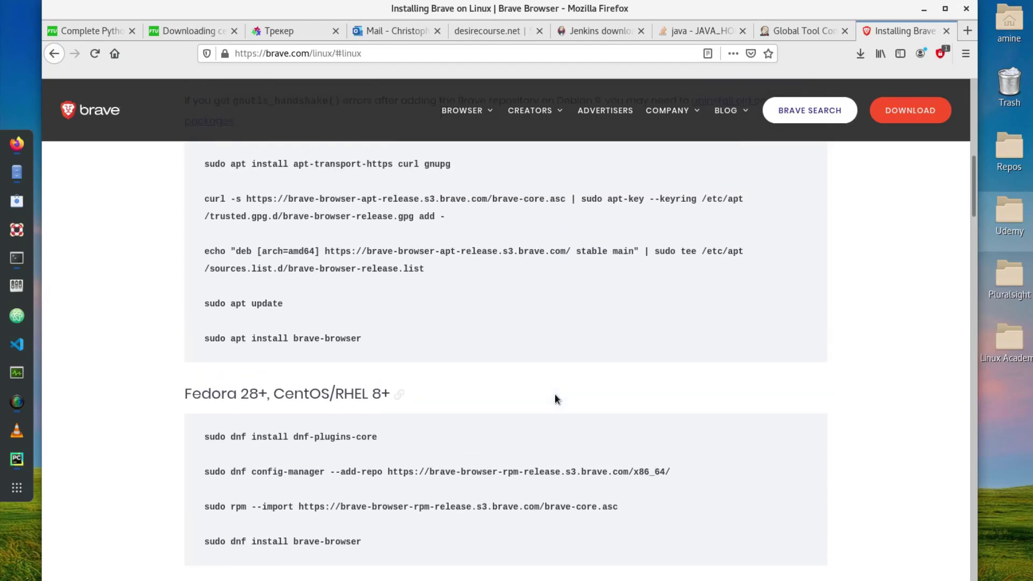
Run sudo dnf install dnf-plugins-core in the terminal with the sudo password, then select the add-repo command
left_click(17, 257)
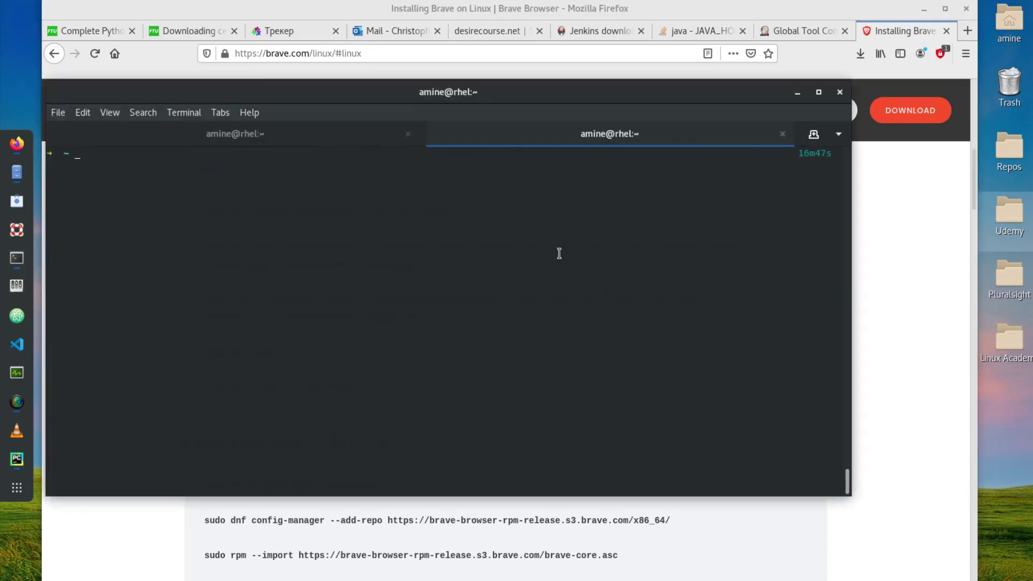
left_click_drag(581, 92, 579, 24)
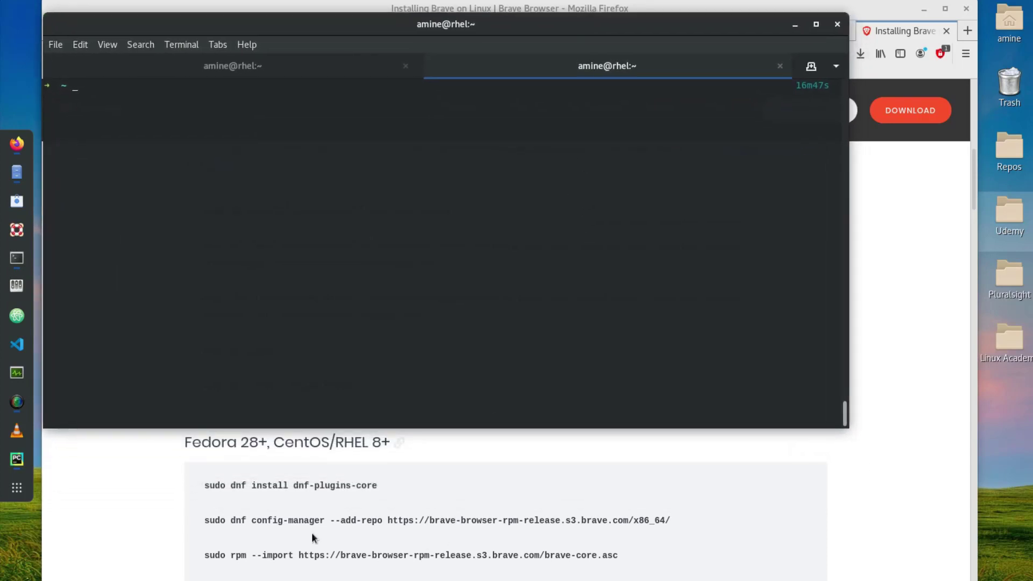
left_click_drag(203, 485, 390, 485)
key("cmd+c")
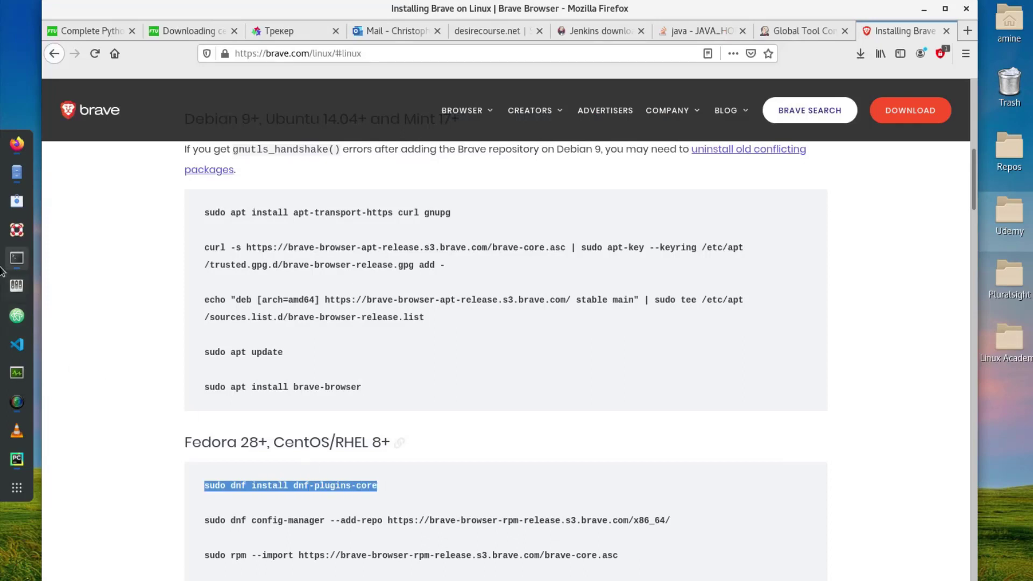
left_click(17, 258)
right_click(120, 88)
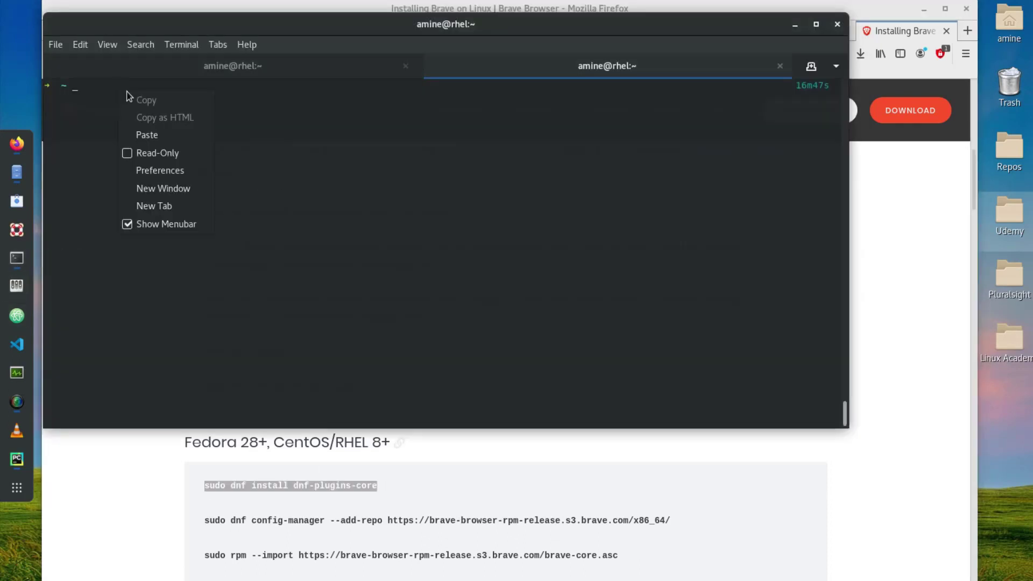
left_click(162, 137)
key("Return")
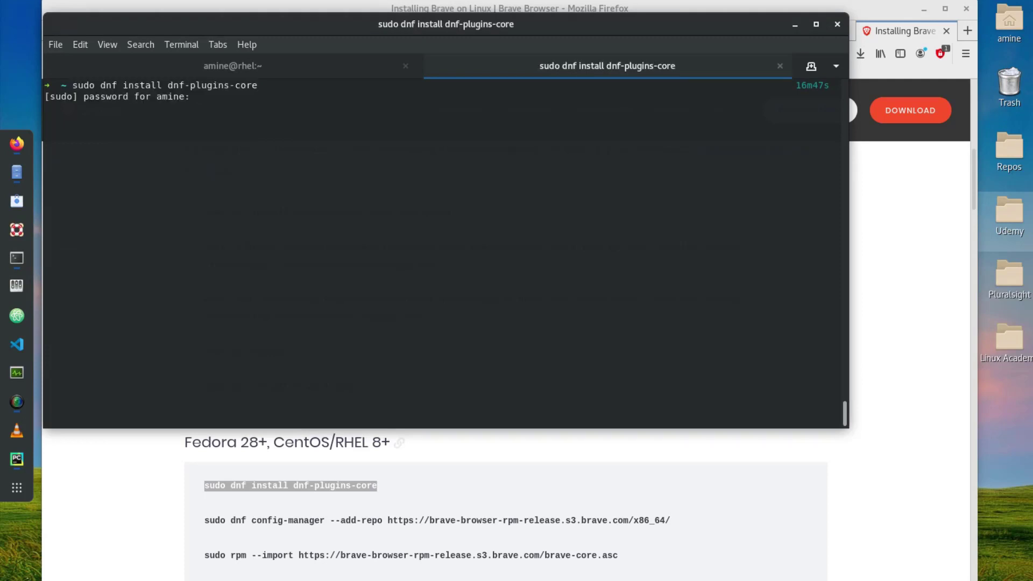
key("Return")
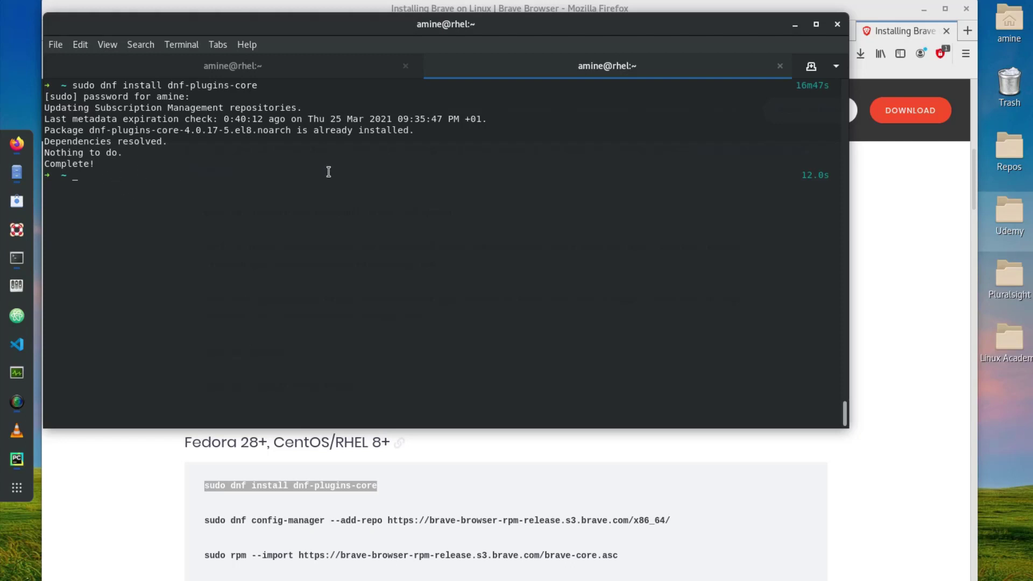
left_click_drag(203, 522, 721, 528)
key("cmd+c")
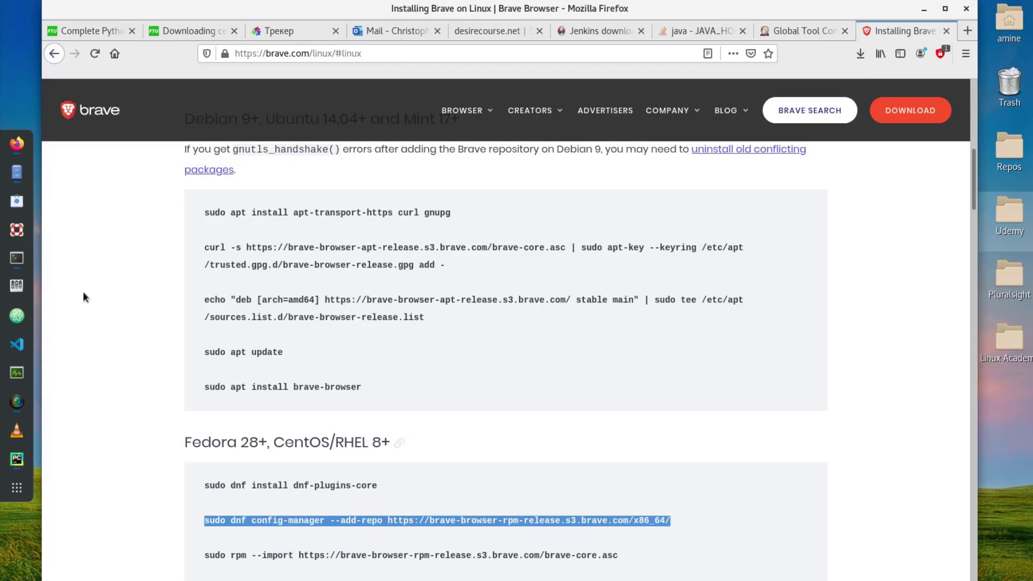
Paste and run the dnf config-manager command to add the Brave repository
left_click(21, 265)
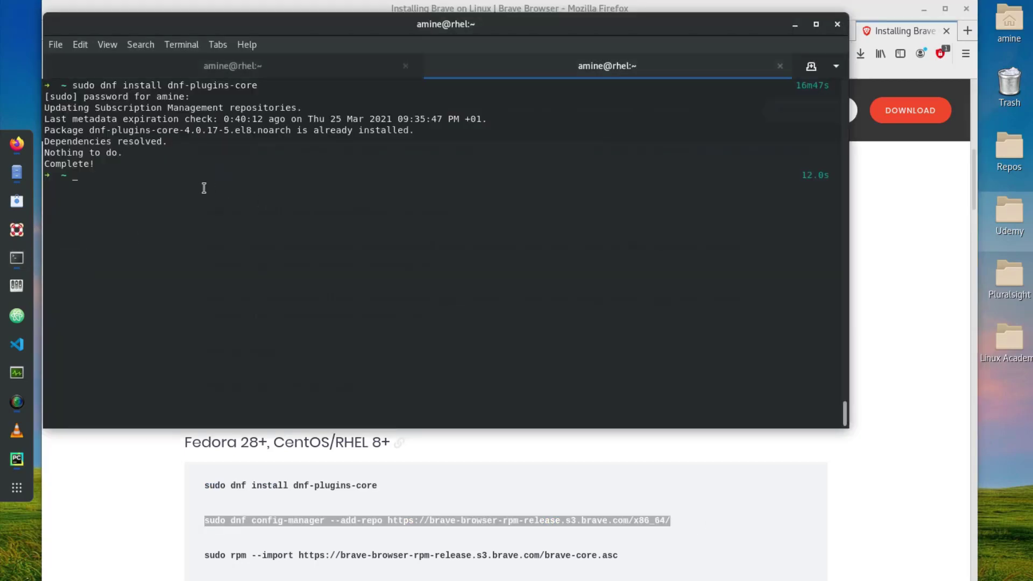
right_click(154, 178)
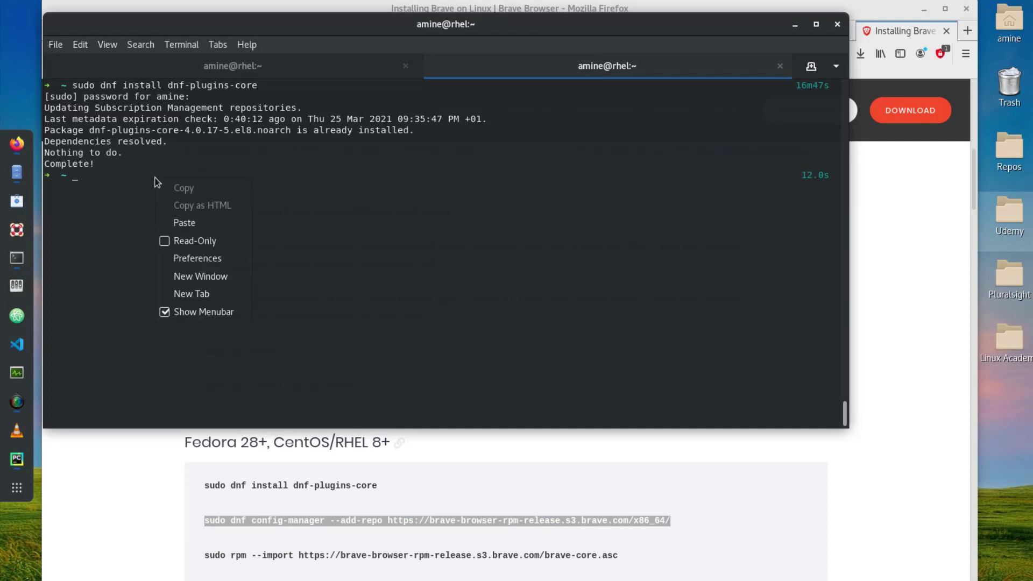
left_click(185, 222)
key("Return")
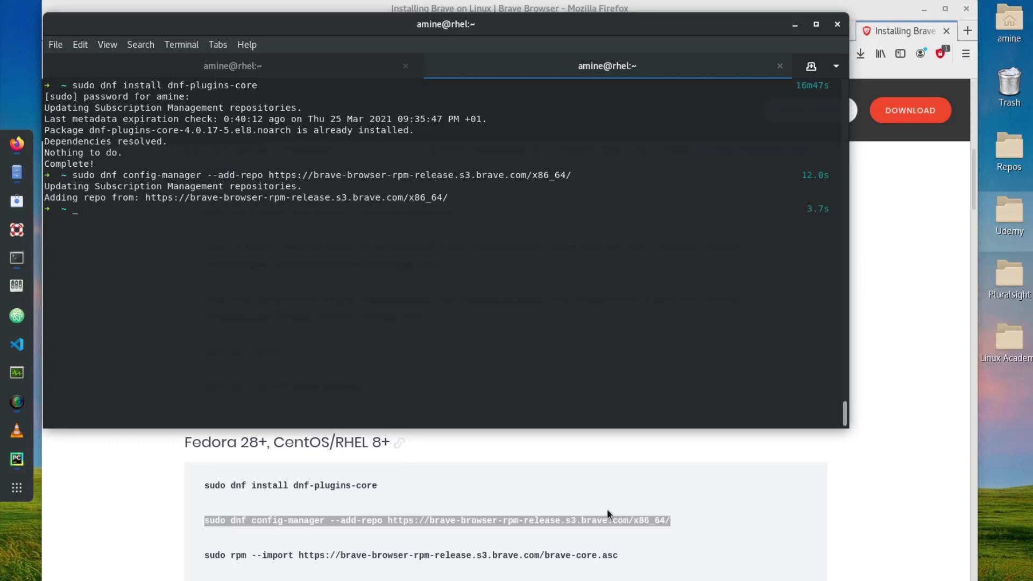
Copy the sudo rpm --import command from the page and run it in the terminal
left_click(347, 544)
scroll(339, 544, "down", 1)
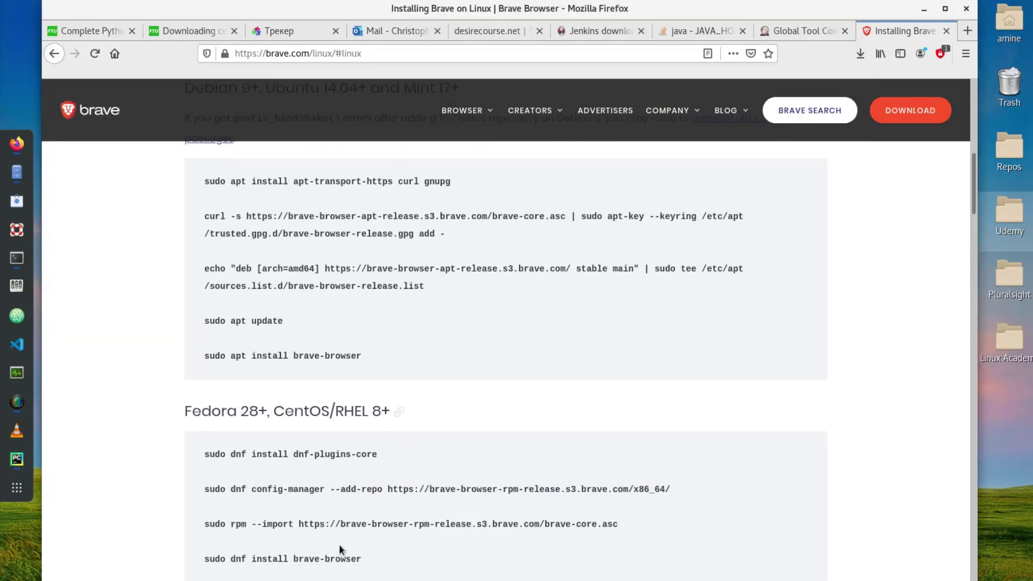
left_click_drag(205, 519, 589, 521)
key("cmd+c")
right_click(576, 520)
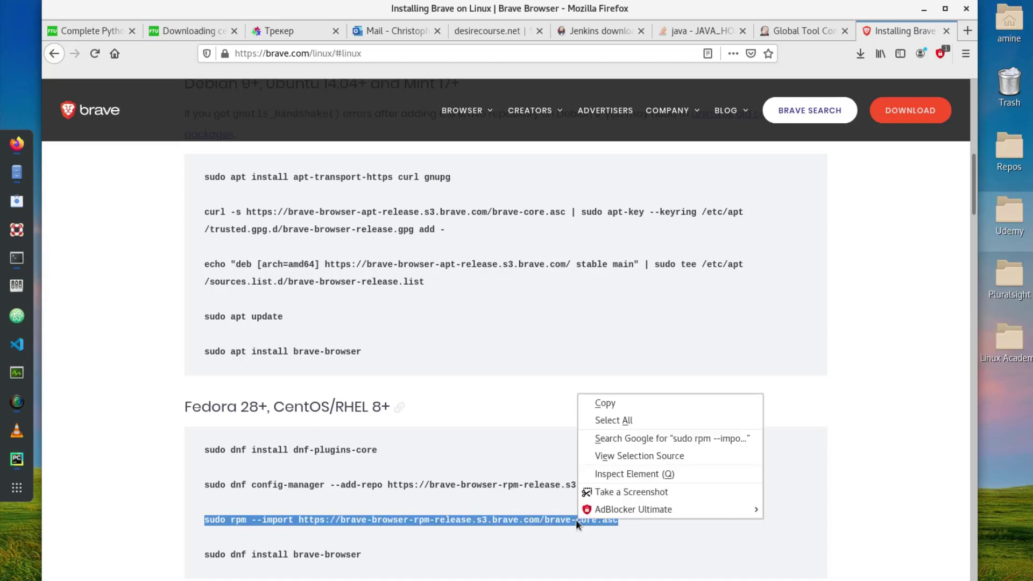
left_click(616, 402)
left_click(16, 258)
right_click(173, 216)
left_click(213, 263)
key("Return")
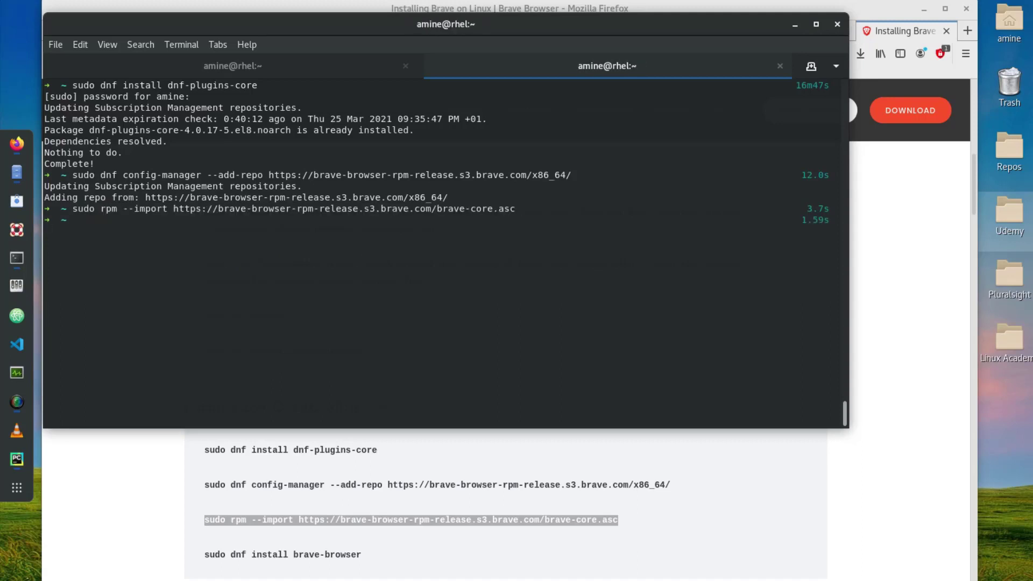
Copy sudo dnf install brave-browser from the page and paste it at the terminal prompt
scroll(446, 547, "down", 2)
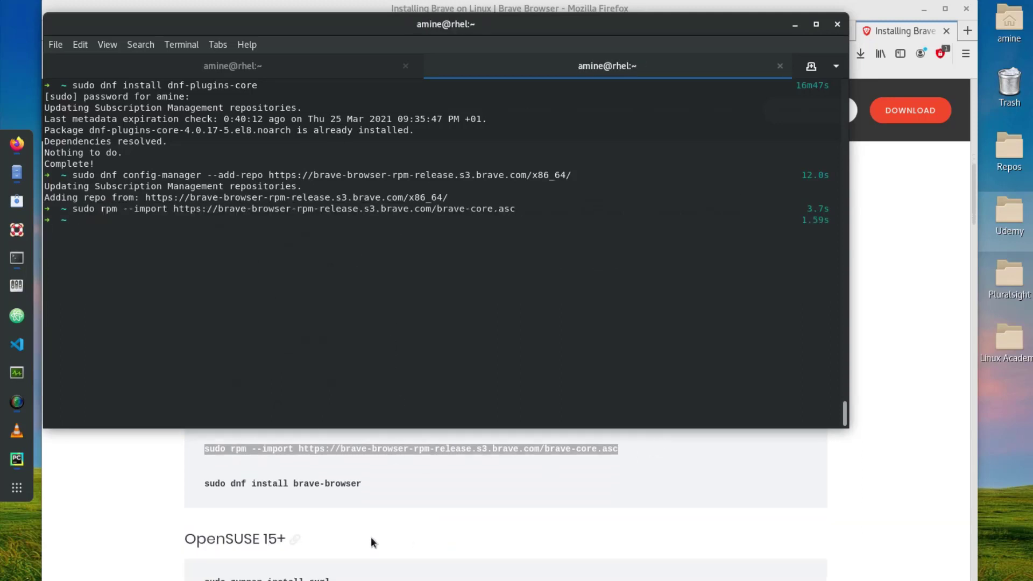
left_click_drag(204, 485, 360, 484)
right_click(347, 483)
left_click(355, 487)
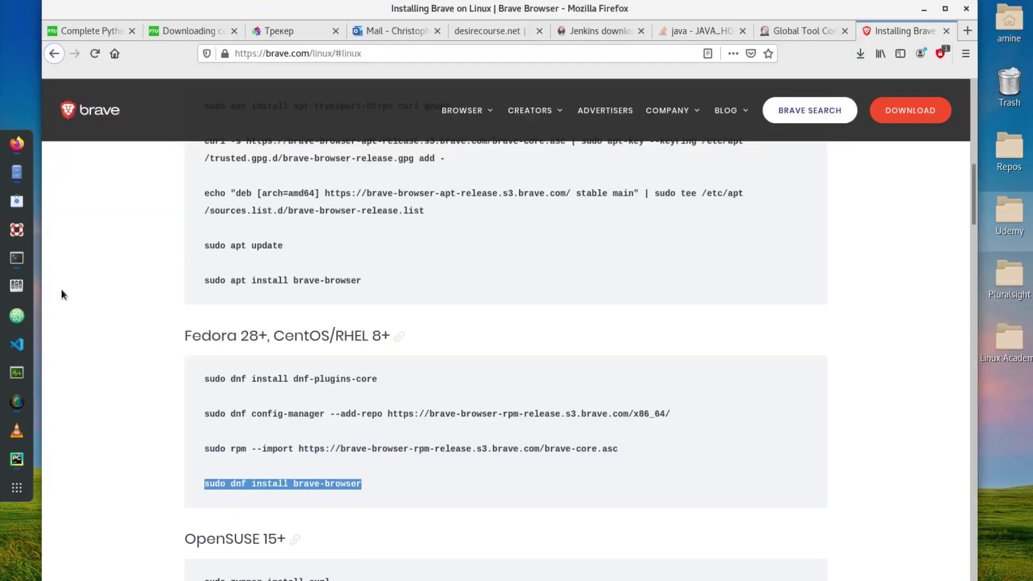
left_click(21, 267)
right_click(157, 232)
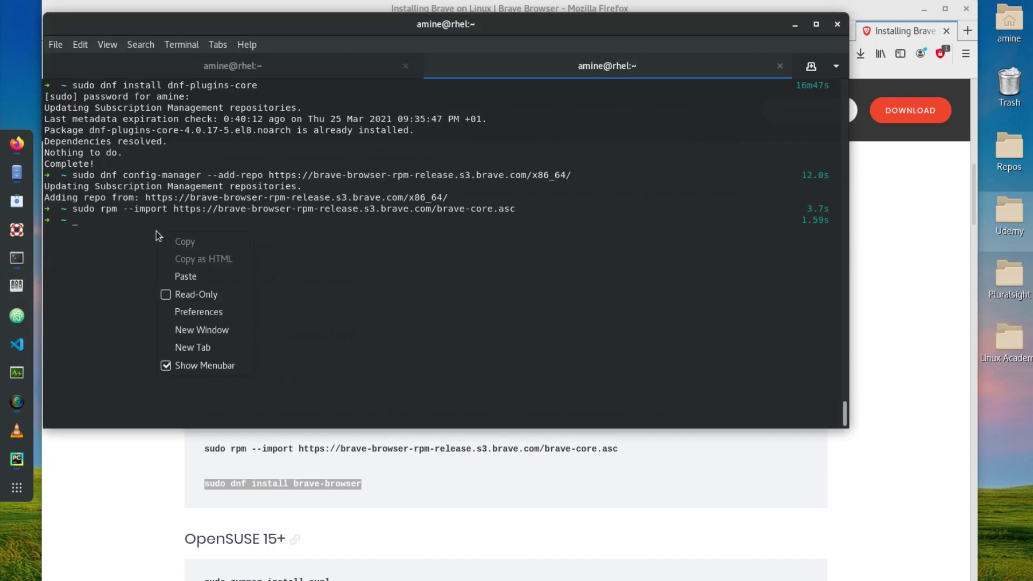
left_click(189, 276)
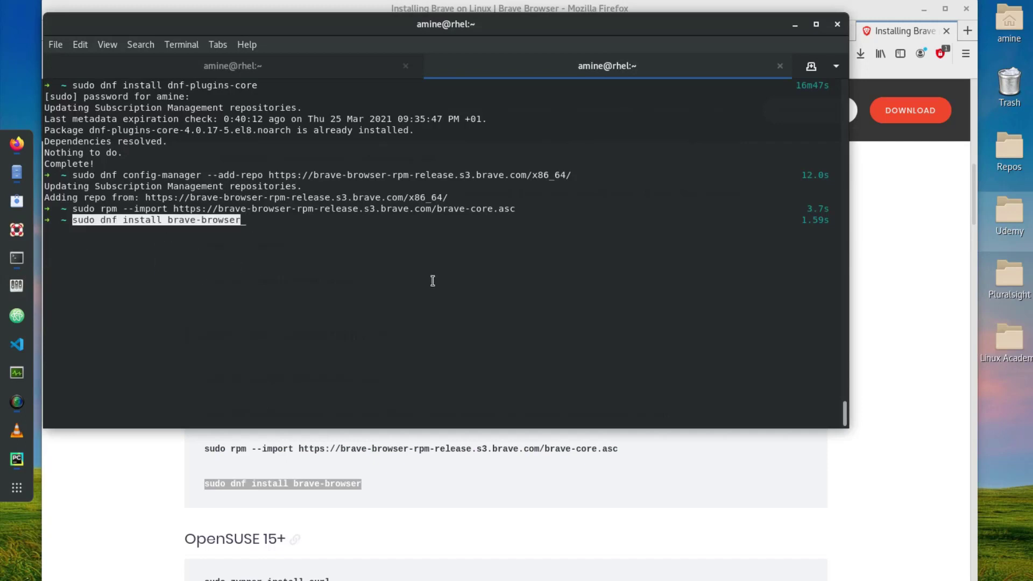
Run the brave-browser install, confirm with y for the three packages, and minimize the terminal
key("Return")
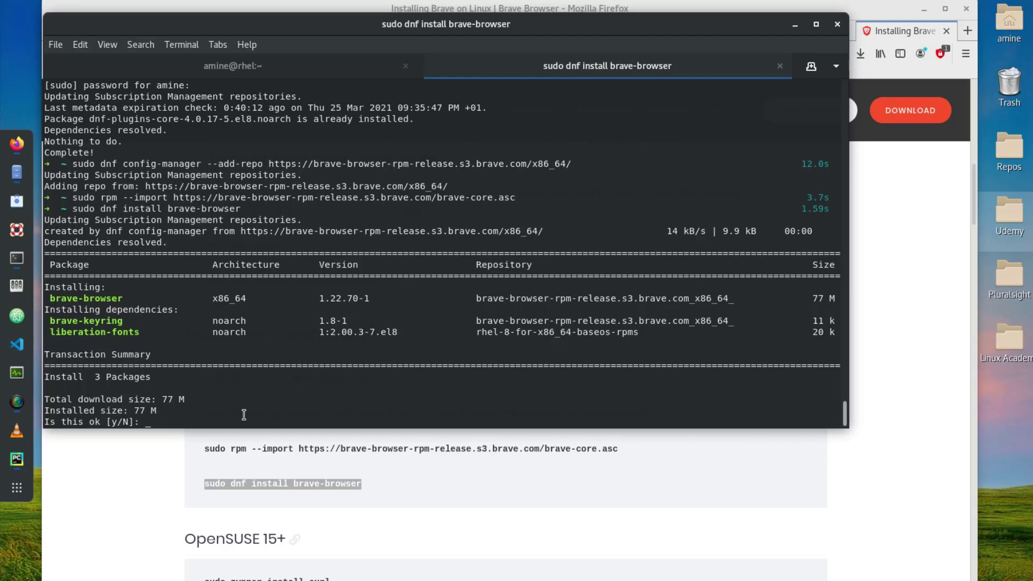
type("y")
key("Return")
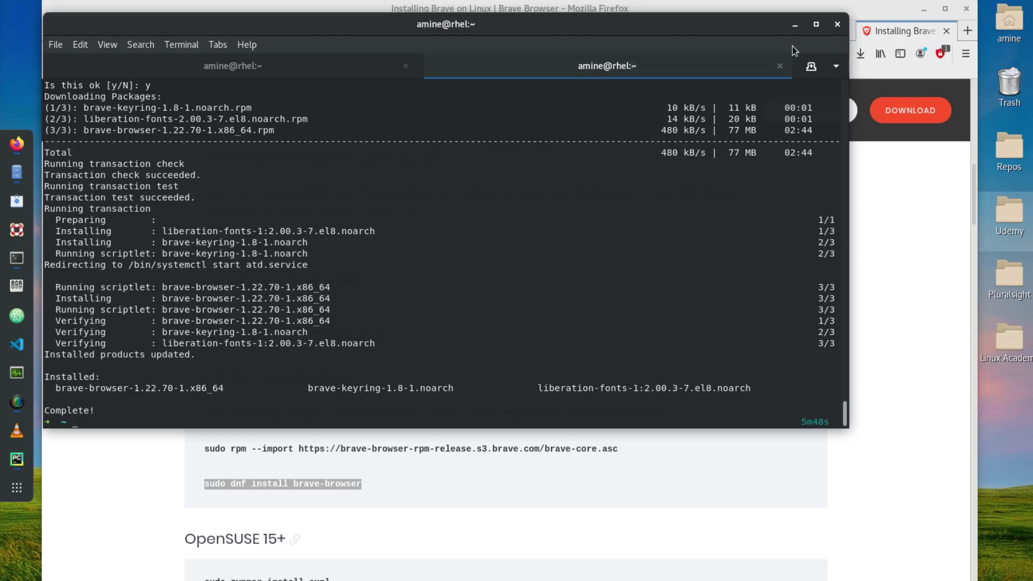
left_click(794, 25)
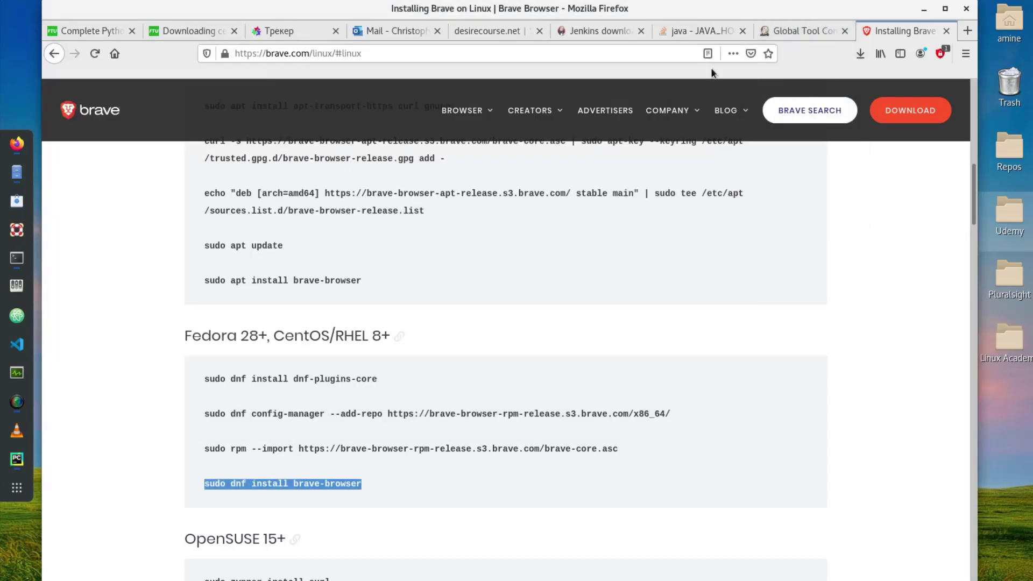
Minimize Firefox, launch Brave Web Browser from Show Applications, and accept the first-run options
left_click(924, 15)
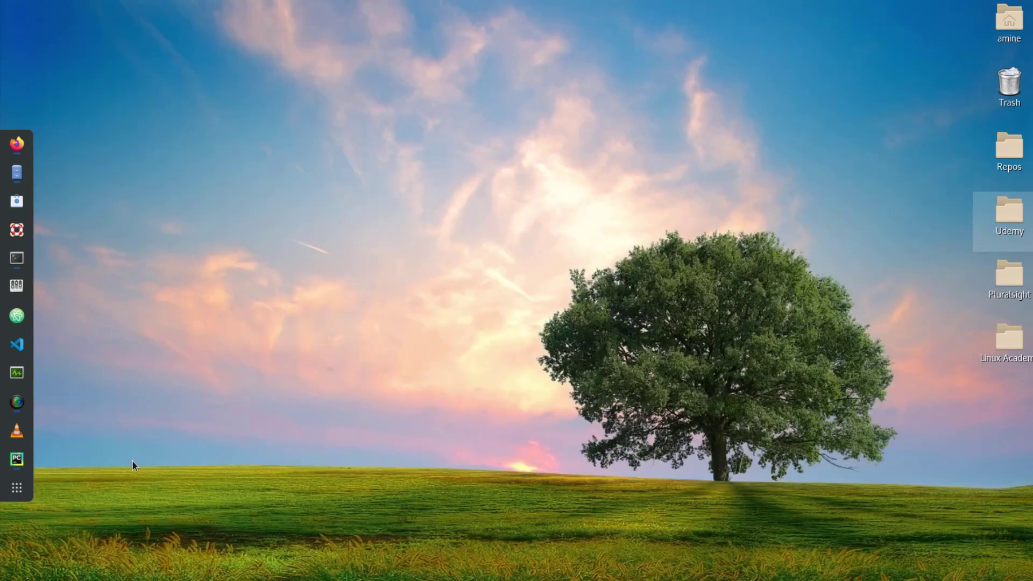
left_click(17, 488)
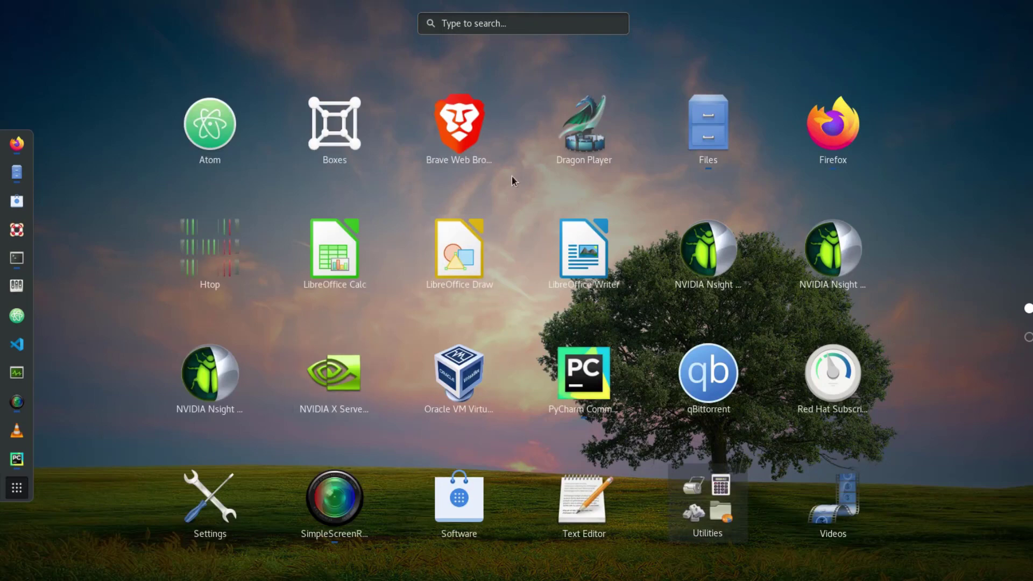
left_click(459, 160)
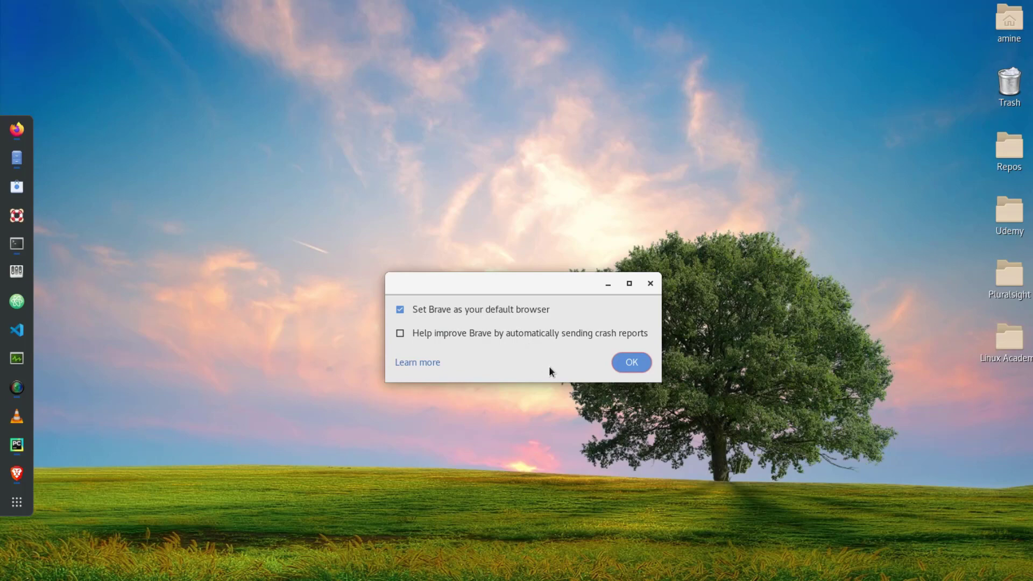
left_click(632, 365)
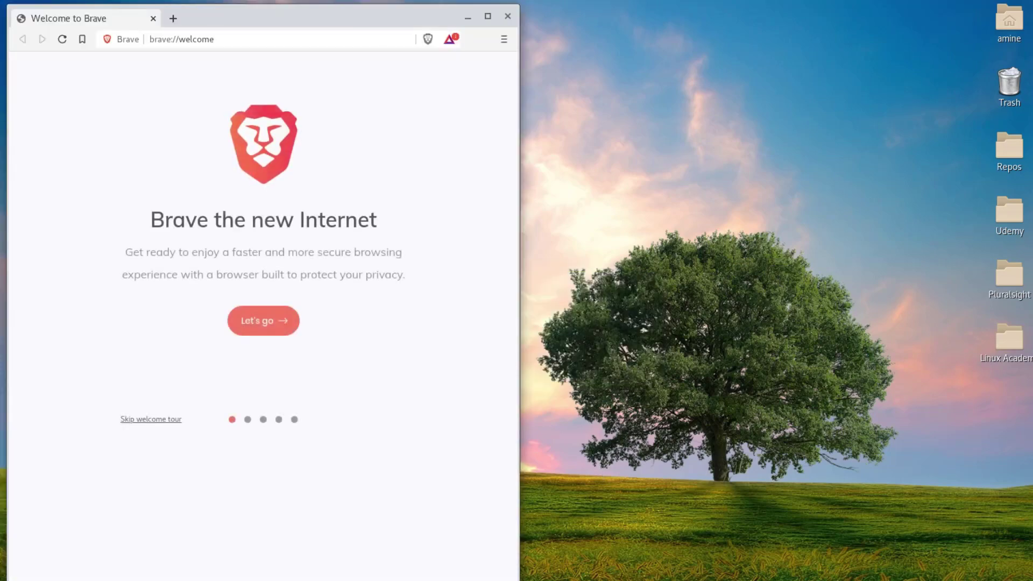
Resize and reposition the Brave window to fill most of the screen
left_click_drag(526, 537, 991, 537)
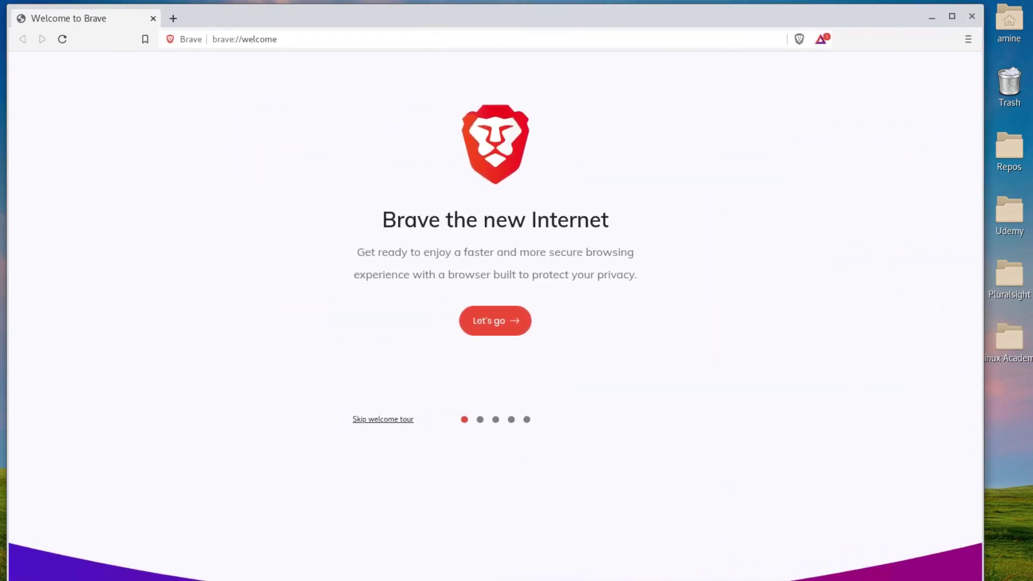
left_click_drag(984, 580, 933, 523)
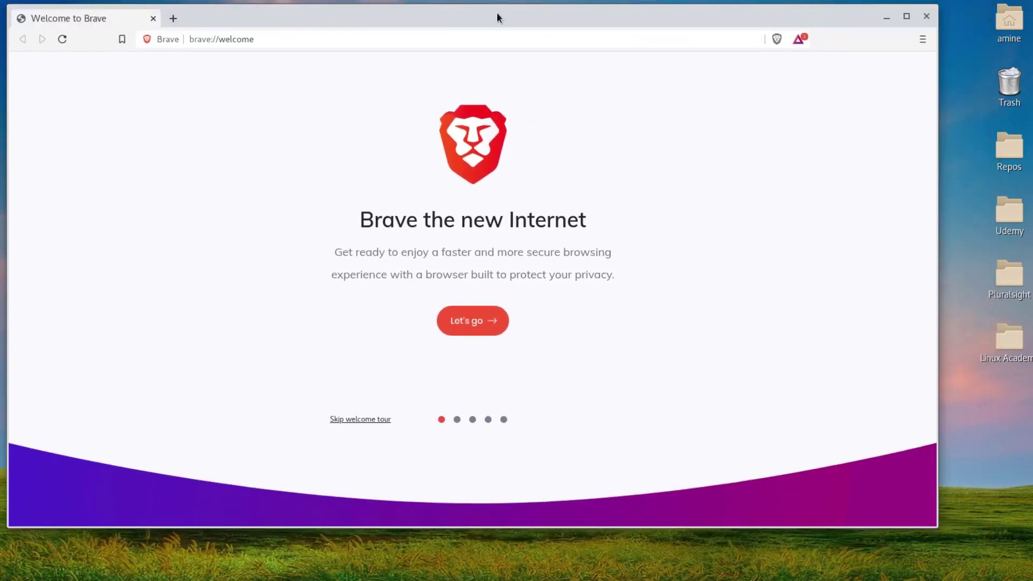
left_click_drag(496, 16, 524, 16)
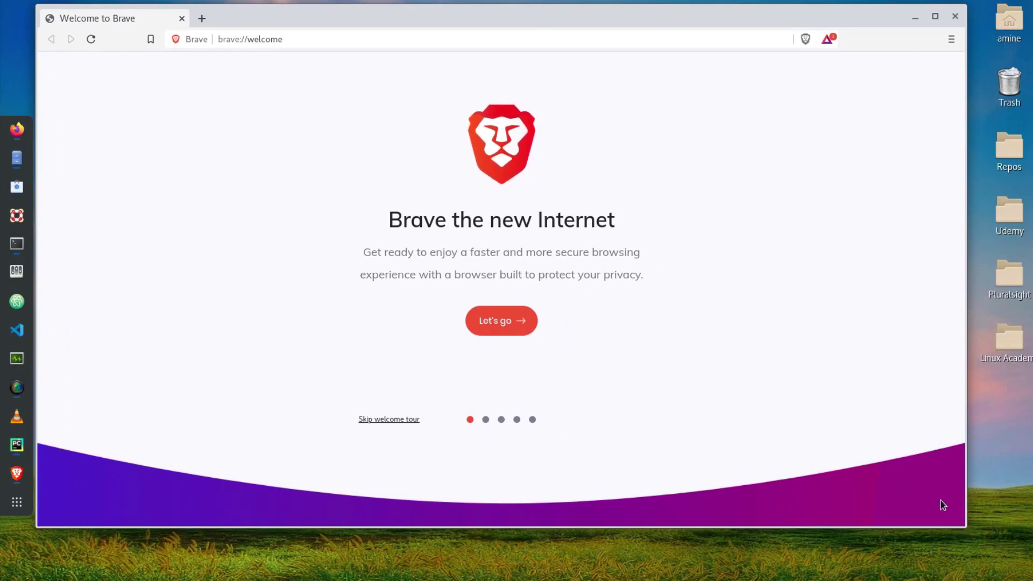
left_click_drag(973, 546, 994, 580)
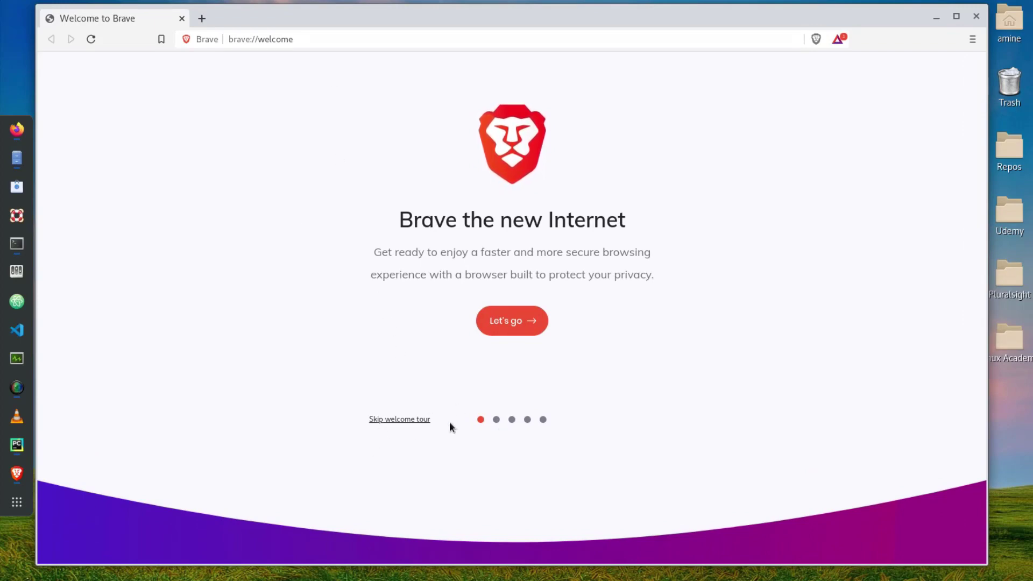
Open the Import from list, close it without importing, and move on to Browse safe and sound
left_click(496, 421)
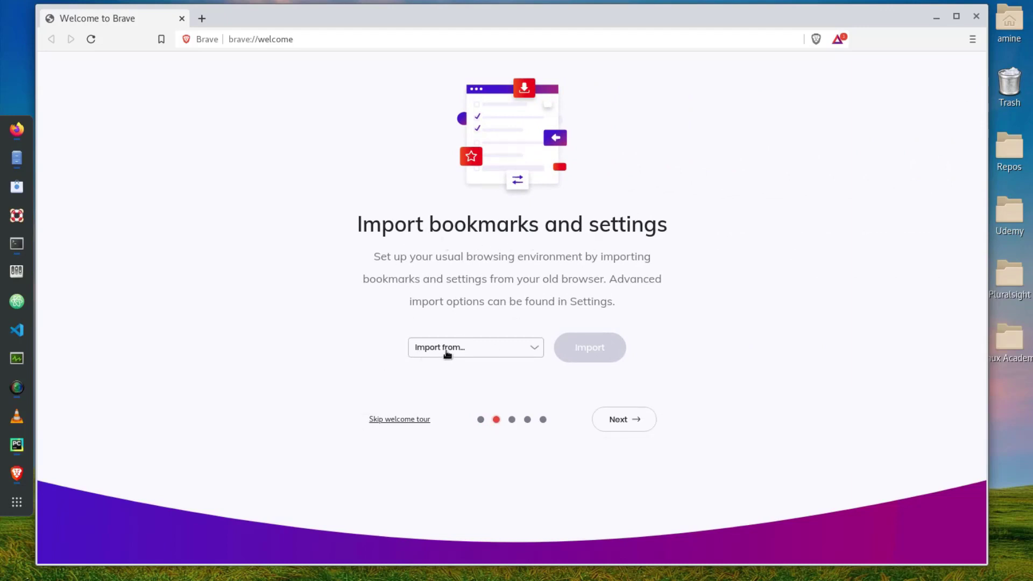
left_click(536, 349)
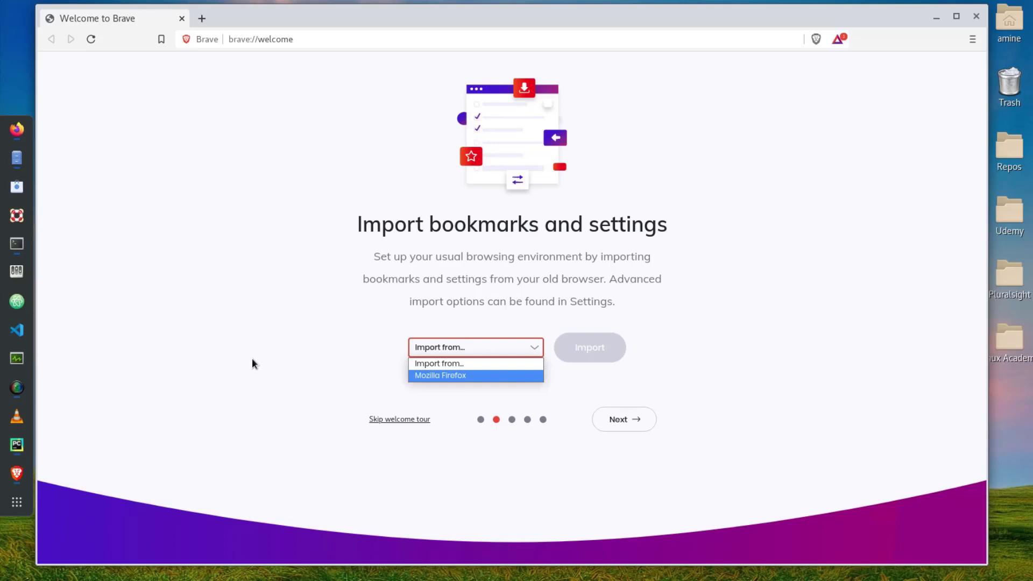
left_click(514, 418)
left_click(511, 420)
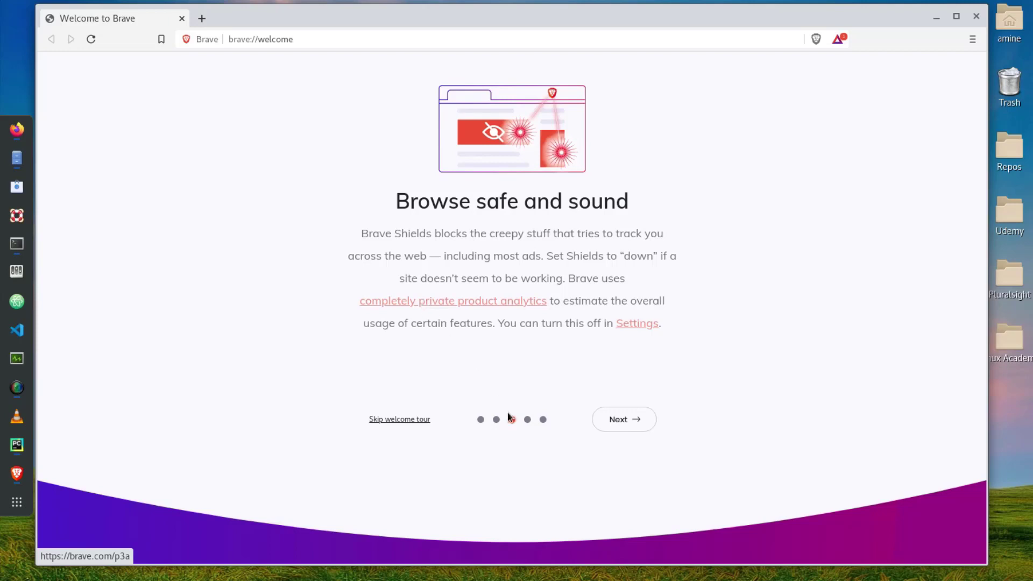
Select Google (default) on the search engine step, then advance to Brave Rewards
left_click(624, 421)
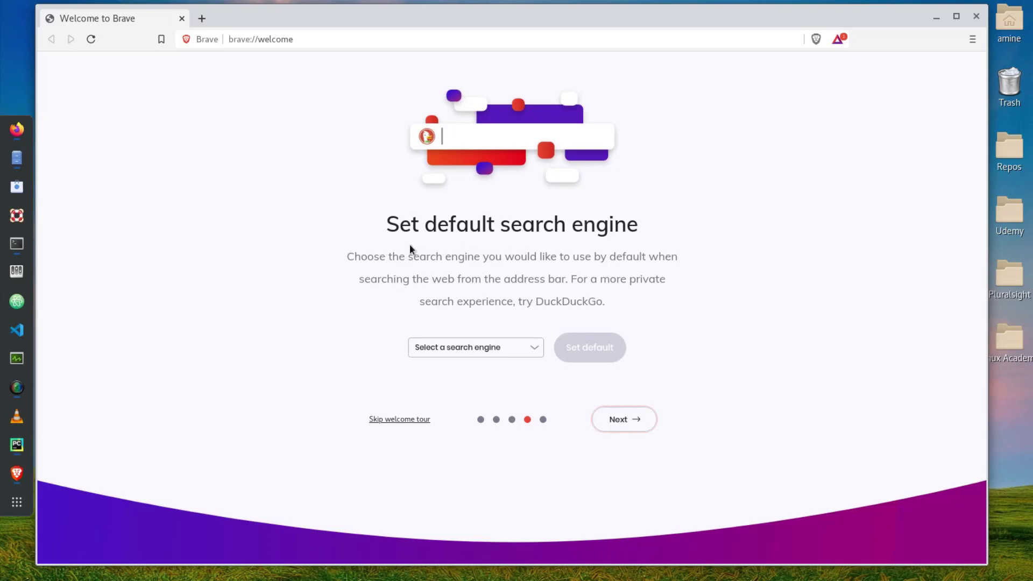
left_click(535, 350)
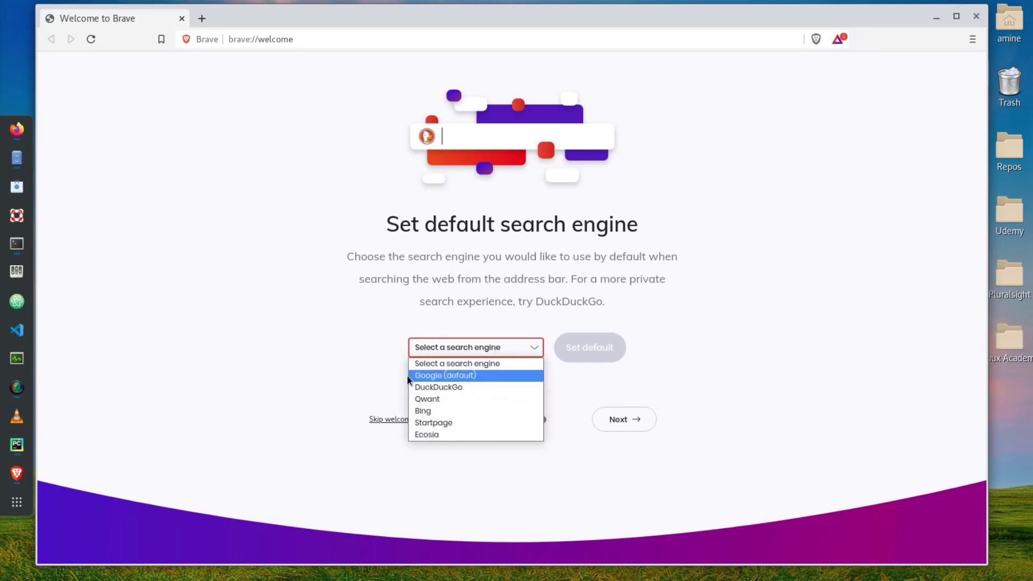
left_click(470, 376)
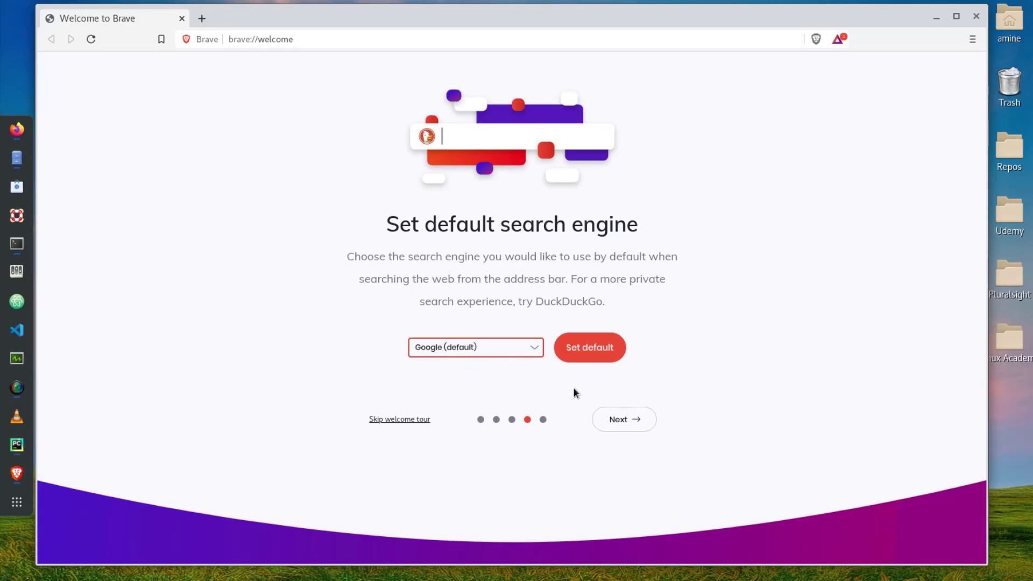
left_click(627, 419)
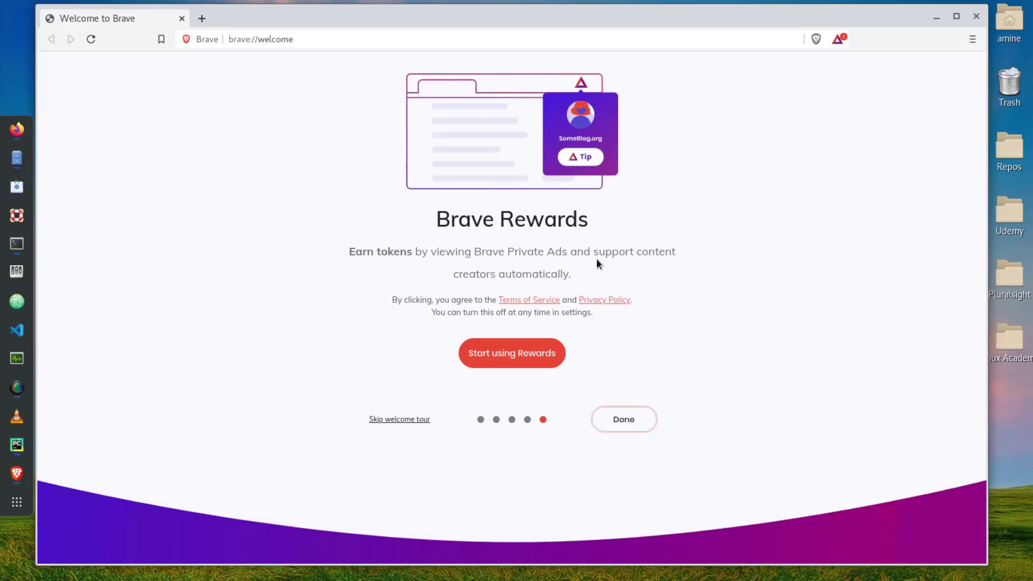
Finish the tour with Done on the Brave Rewards step, landing on the New Tab page
left_click(616, 429)
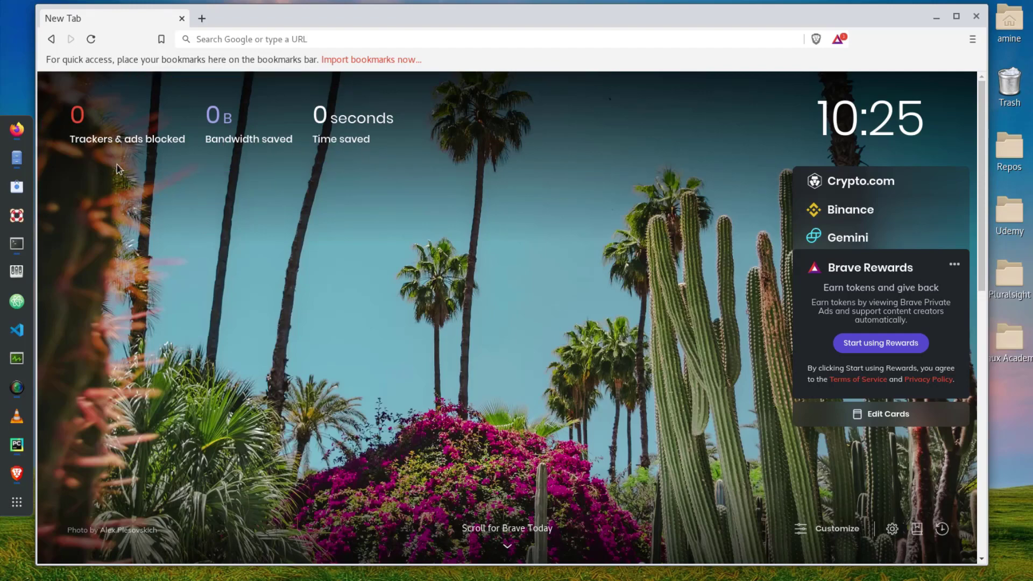
mouse_move(317, 165)
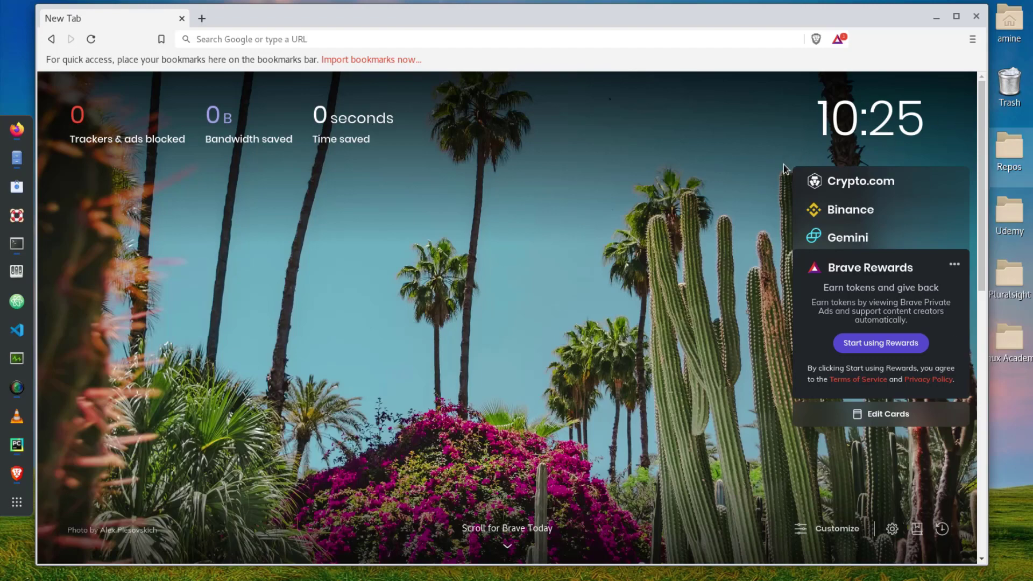
mouse_move(802, 216)
Check and dismiss the Brave Rewards popup, then go to youtube.com via the address bar suggestion
left_click(840, 41)
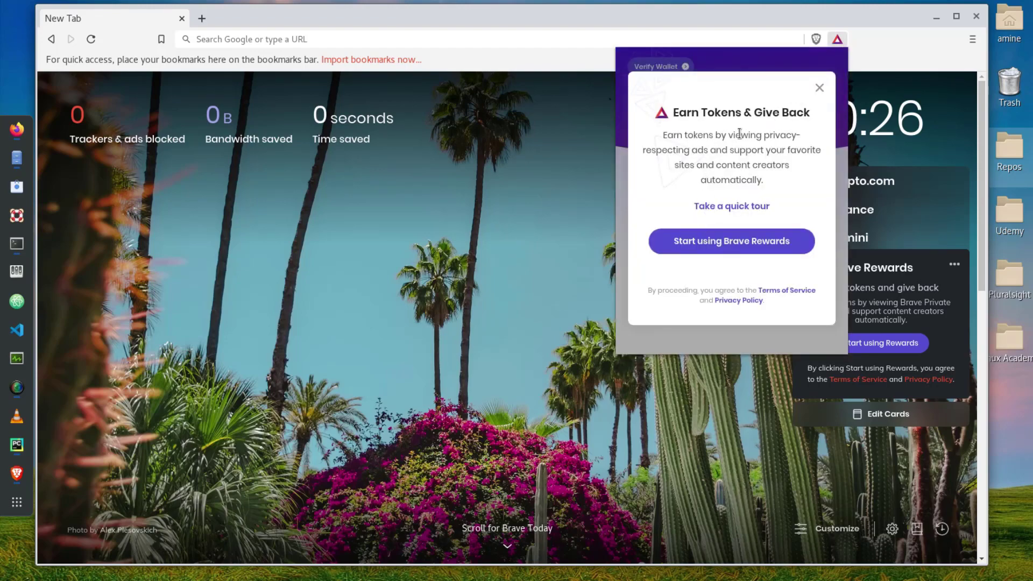
left_click(890, 46)
left_click(447, 39)
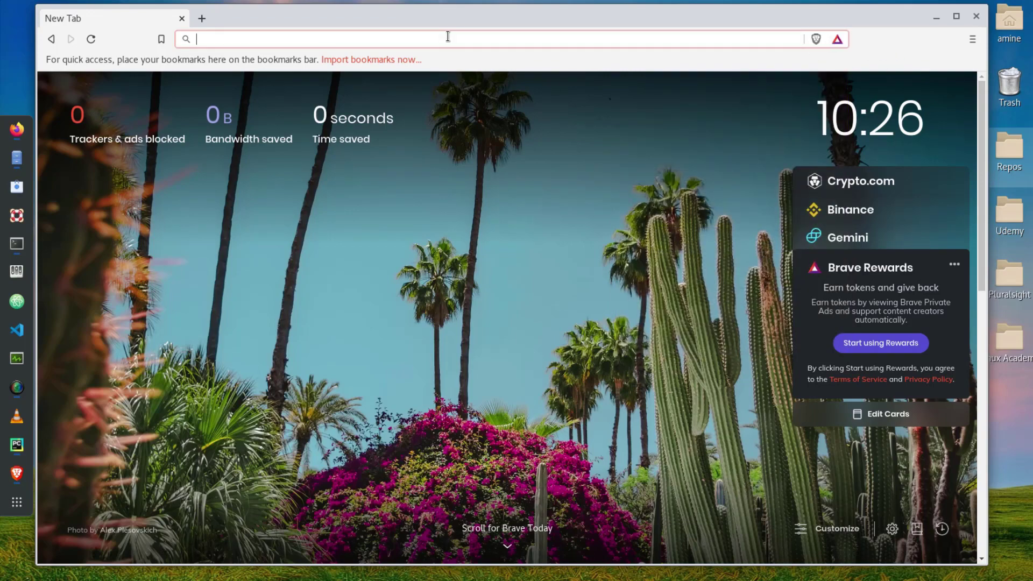
type("yopu")
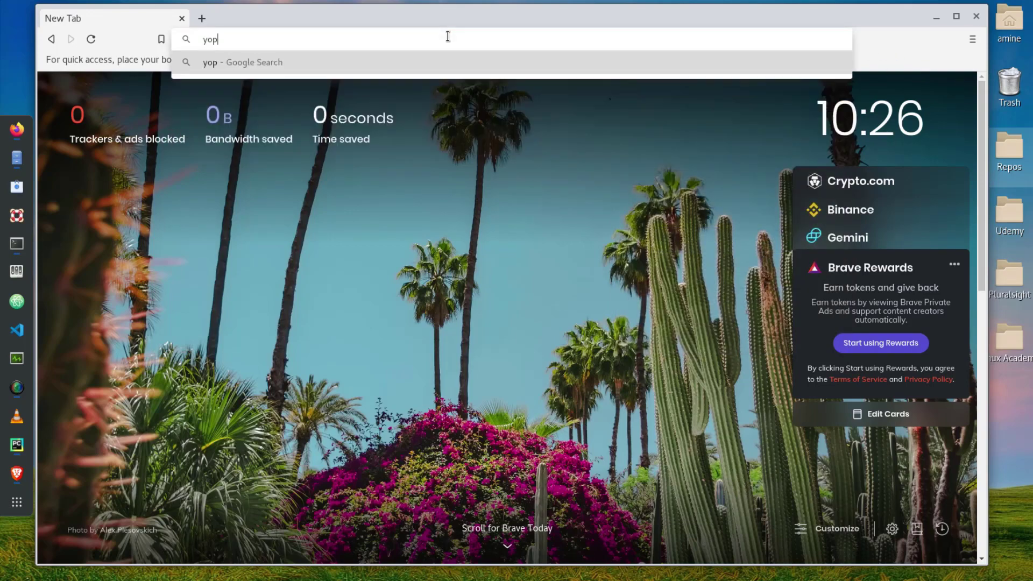
key("BackSpace")
key("BackSpace")
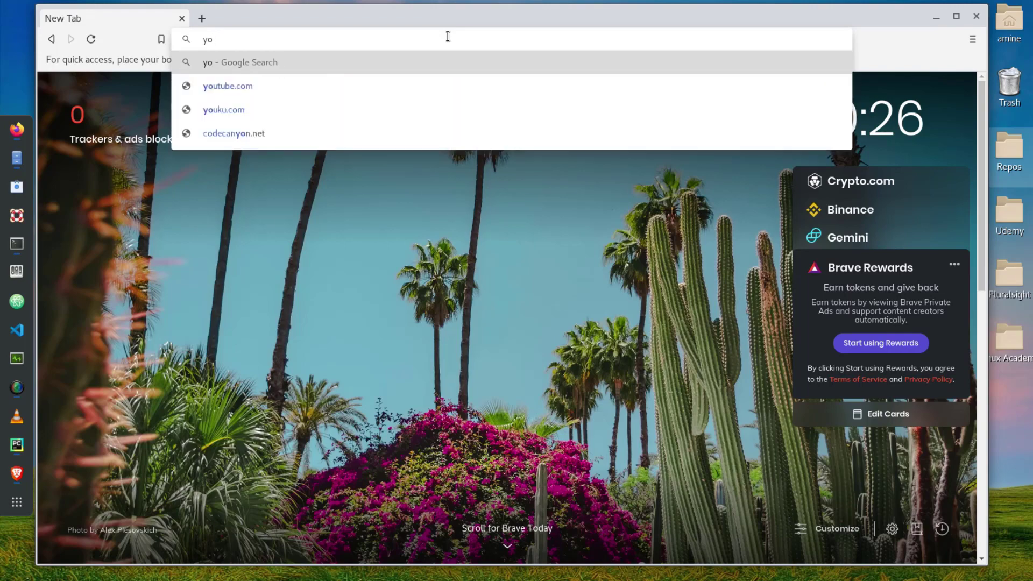
key("Down")
key("Return")
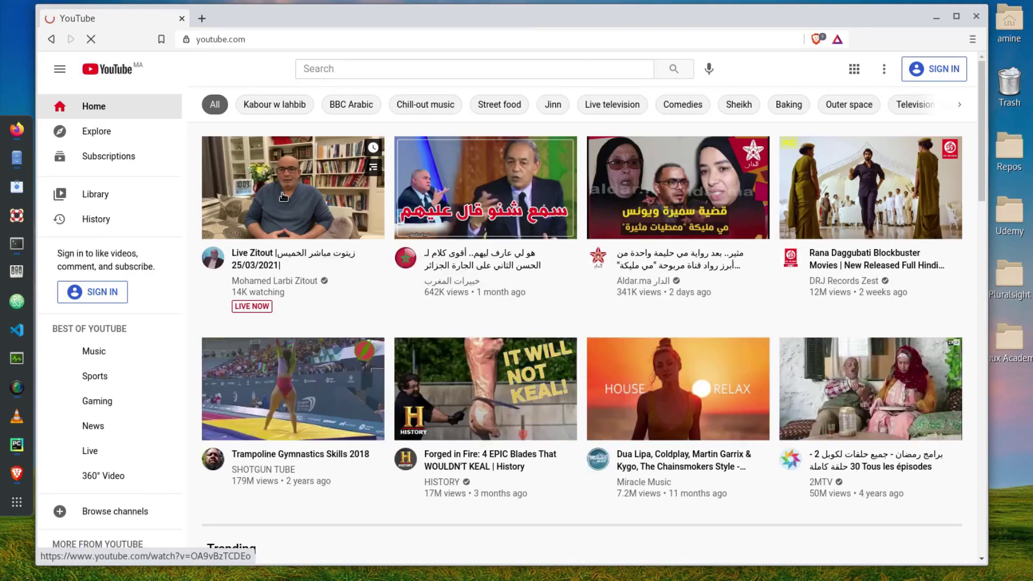
Scroll down YouTube's home page through the recommended and Trending video rows
scroll(321, 231, "down", 2)
scroll(321, 224, "down", 8)
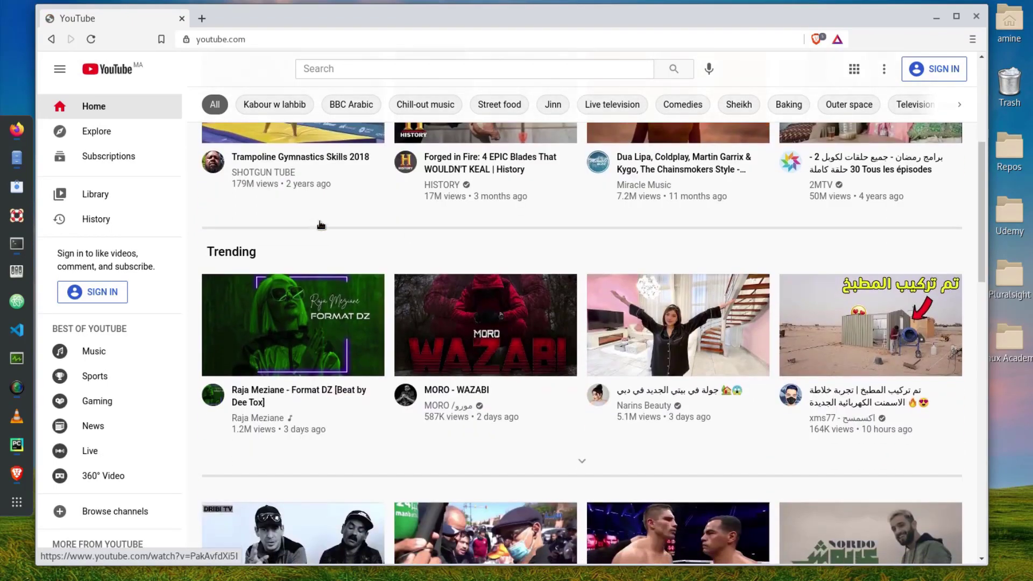
scroll(319, 225, "down", 14)
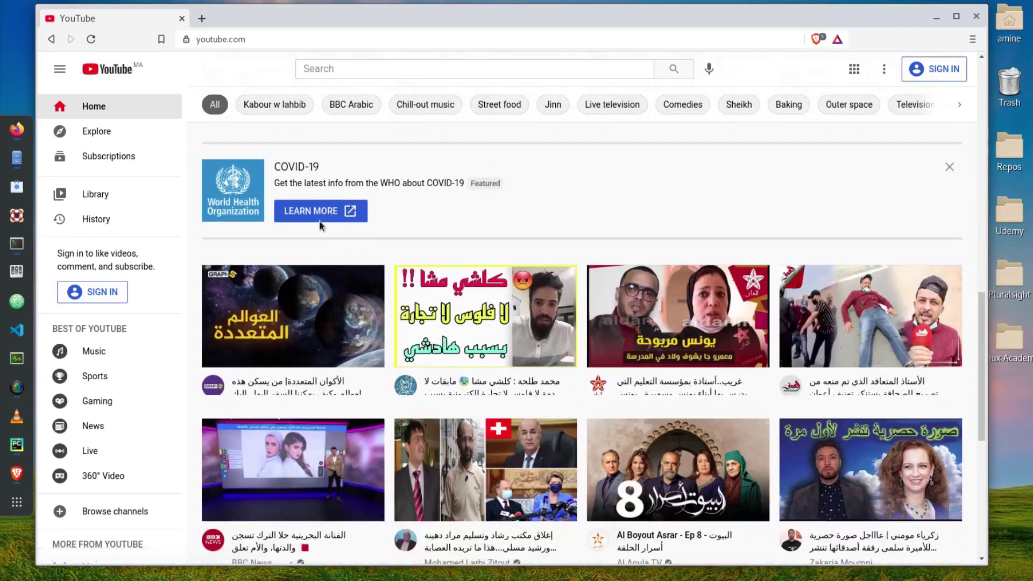
scroll(319, 225, "down", 15)
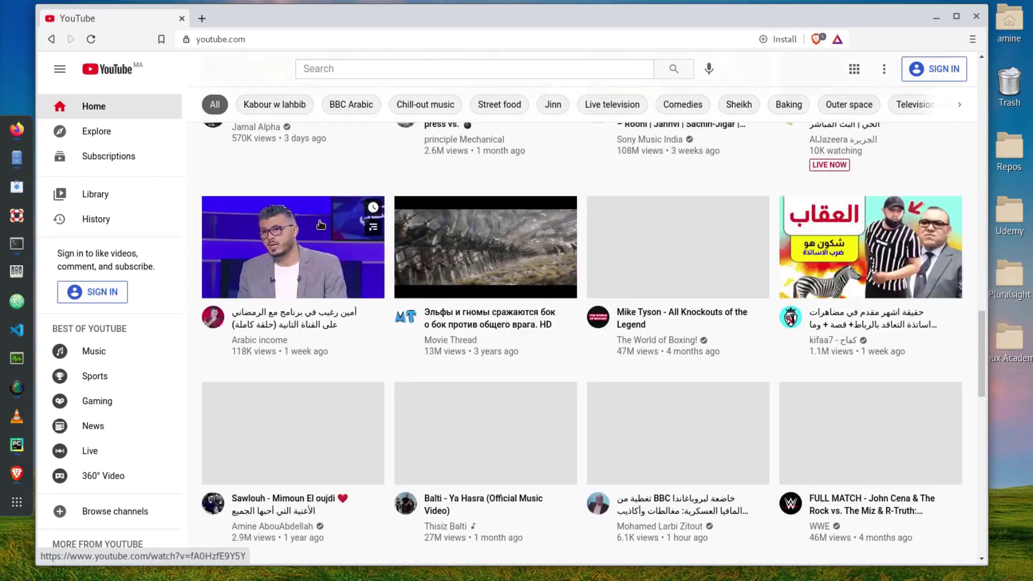
scroll(253, 104, "down", 3)
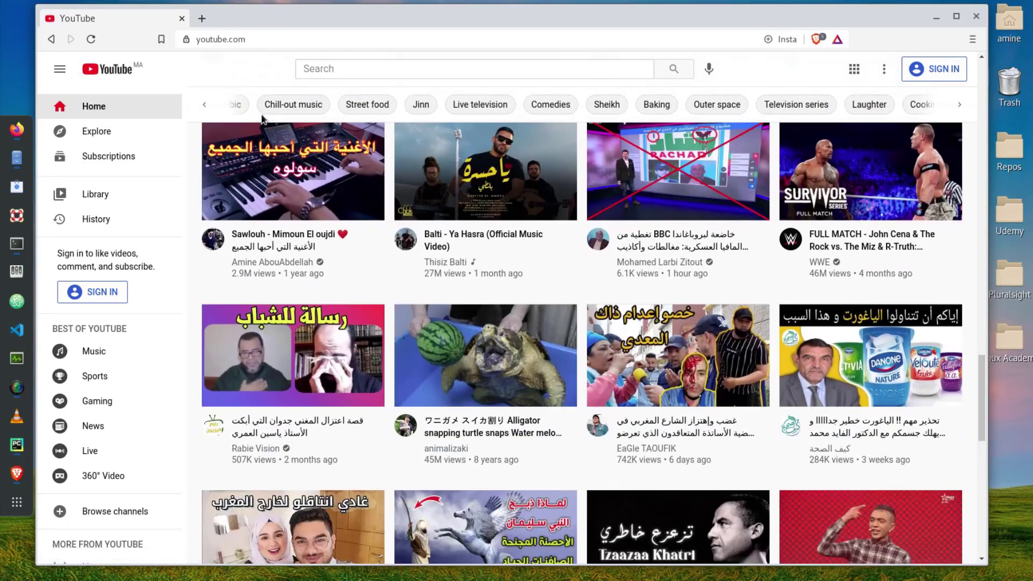
Search Google for 'speedtest' in a new tab, then open Brave's Settings page
left_click(203, 20)
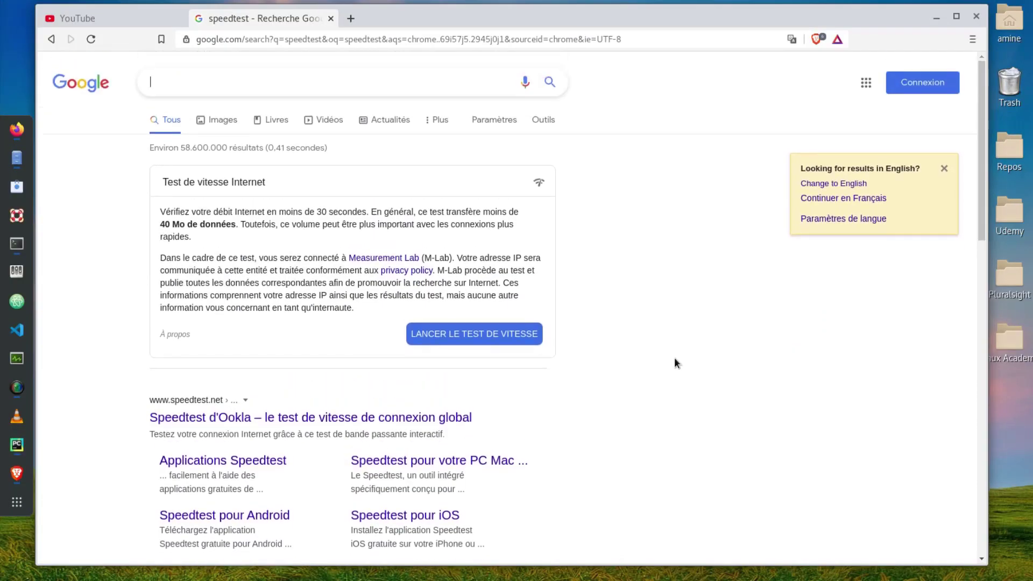
left_click(972, 41)
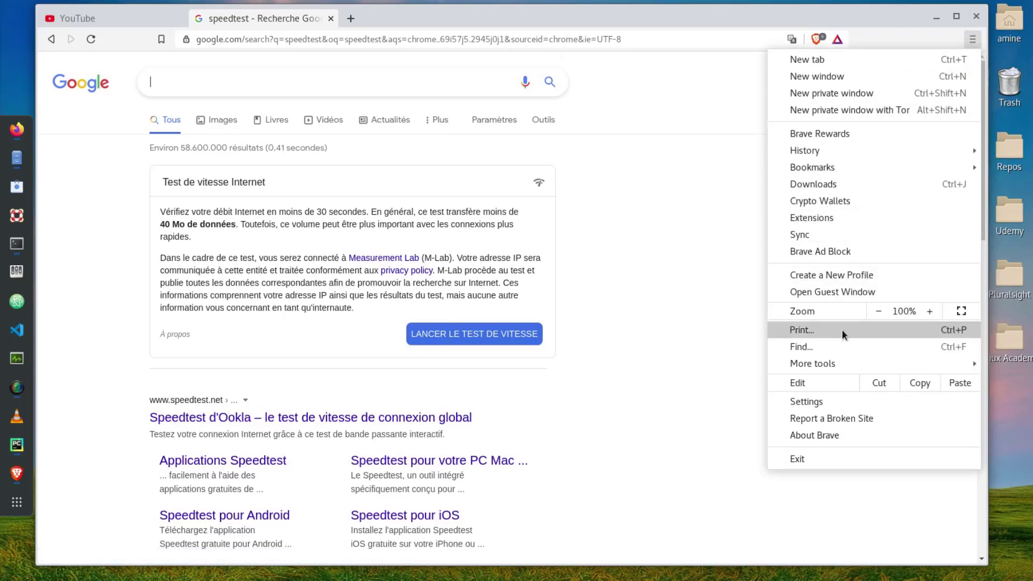
key("Escape")
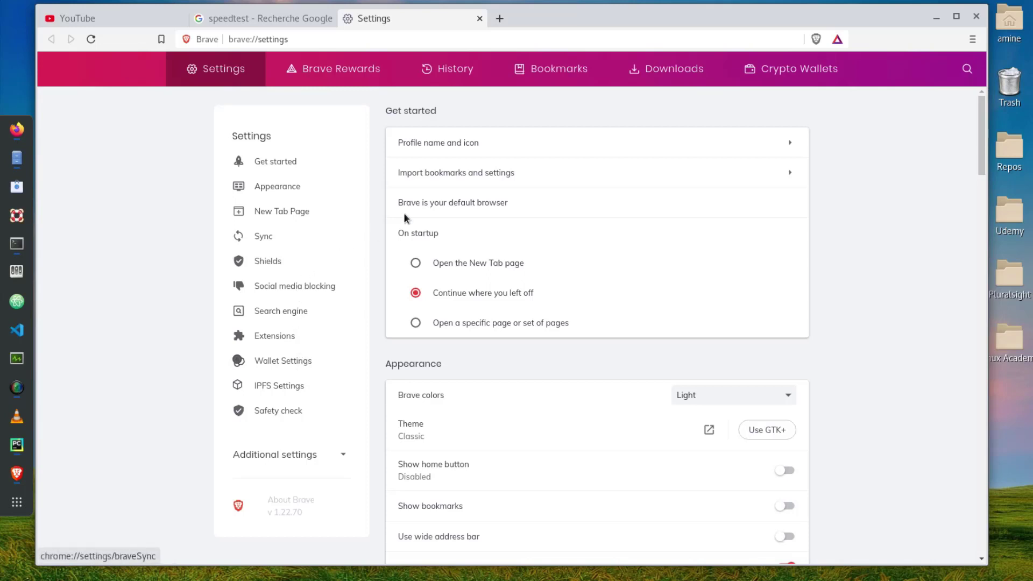
Scroll through the Settings page and open the Appearance section from the sidebar
scroll(623, 375, "down", 2)
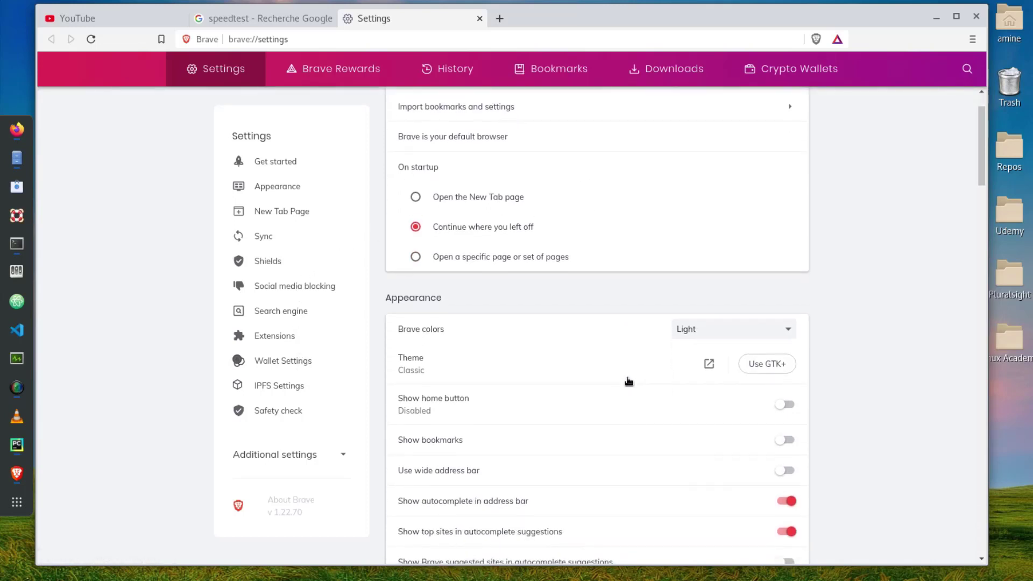
scroll(628, 381, "down", 2)
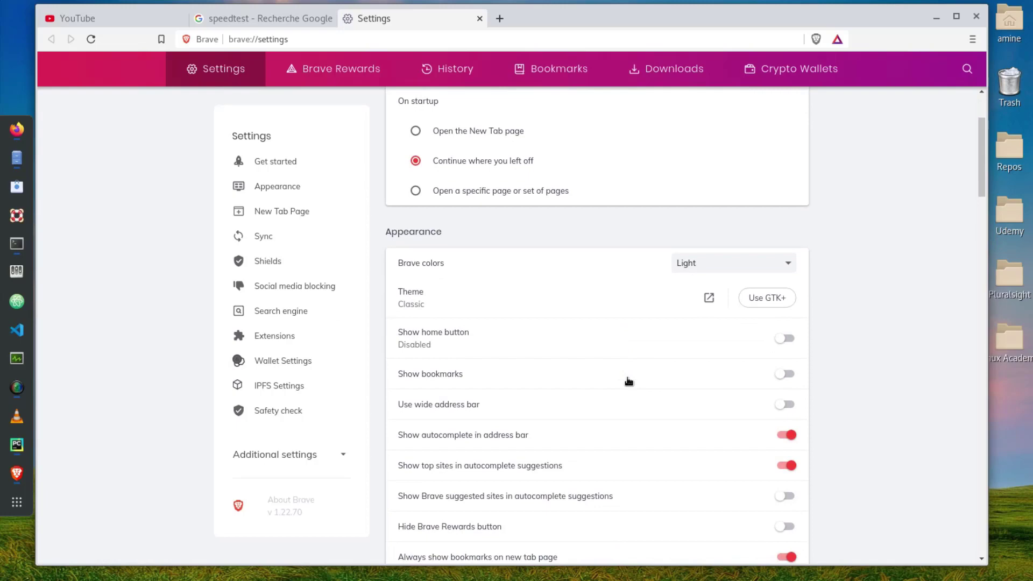
scroll(629, 381, "down", 10)
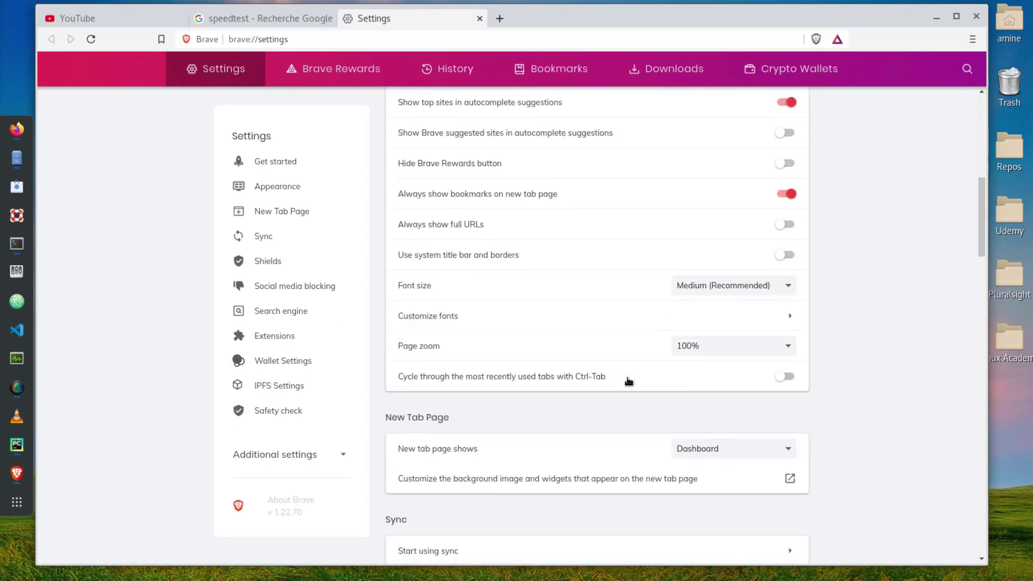
scroll(628, 380, "down", 14)
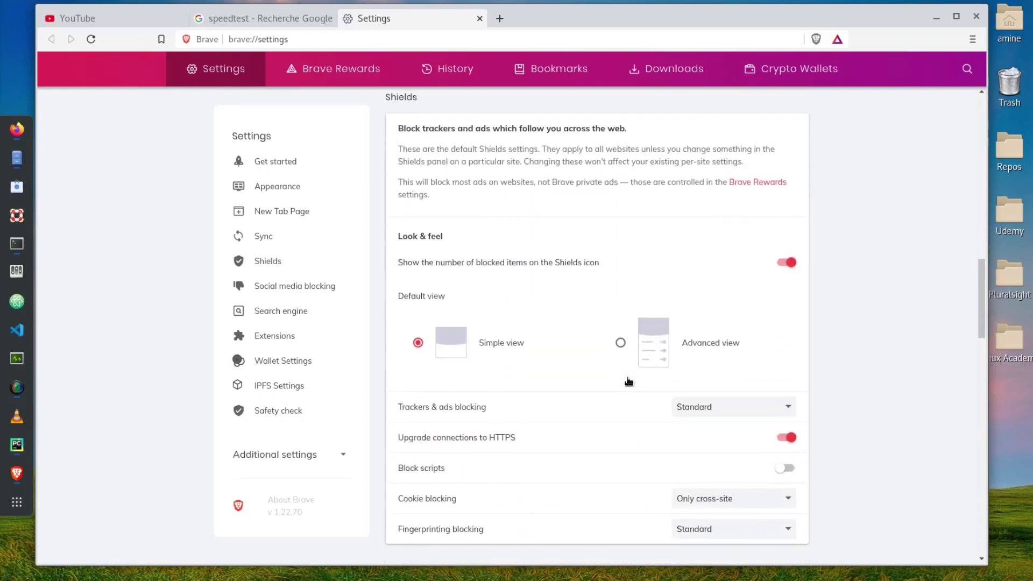
scroll(628, 381, "down", 8)
scroll(628, 381, "up", 18)
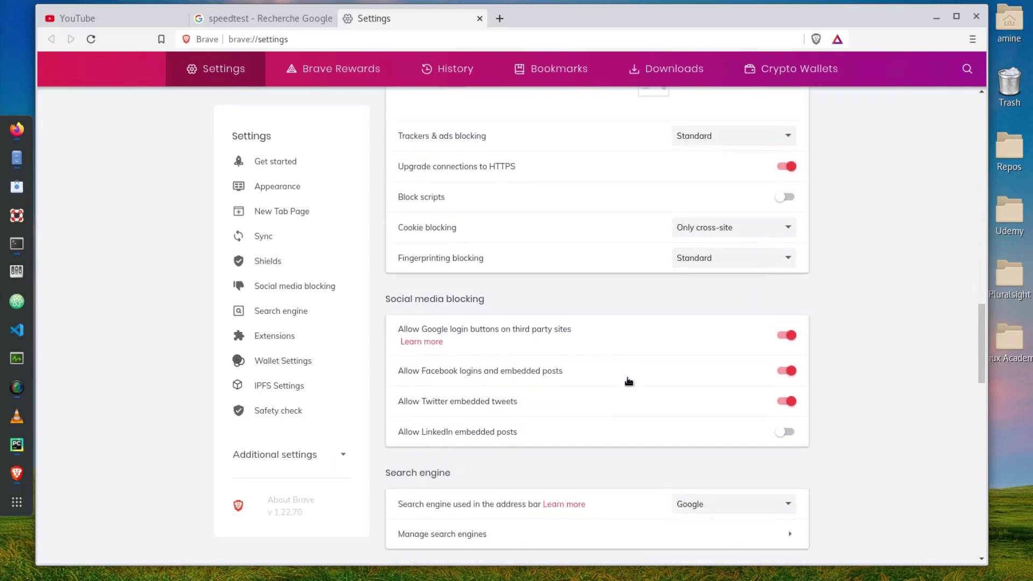
scroll(628, 381, "up", 16)
left_click(264, 186)
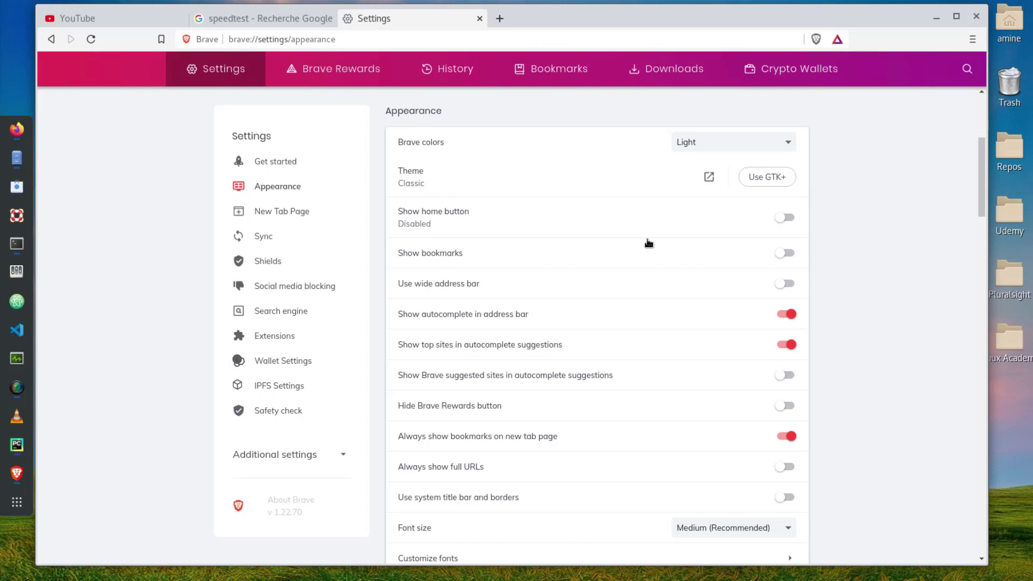
Enable 'Show home button' so it opens the New Tab page
left_click(797, 218)
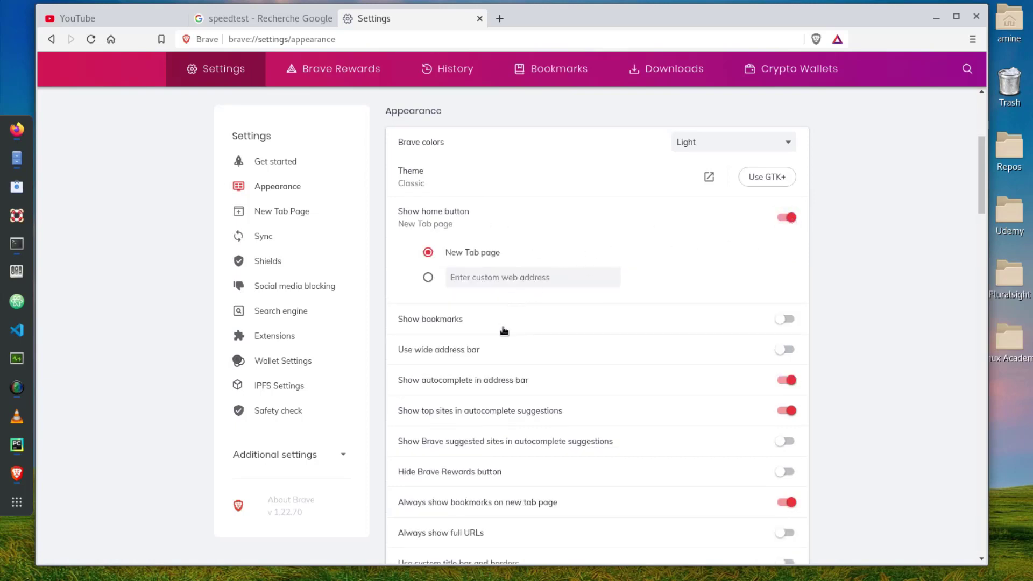
scroll(479, 344, "down", 2)
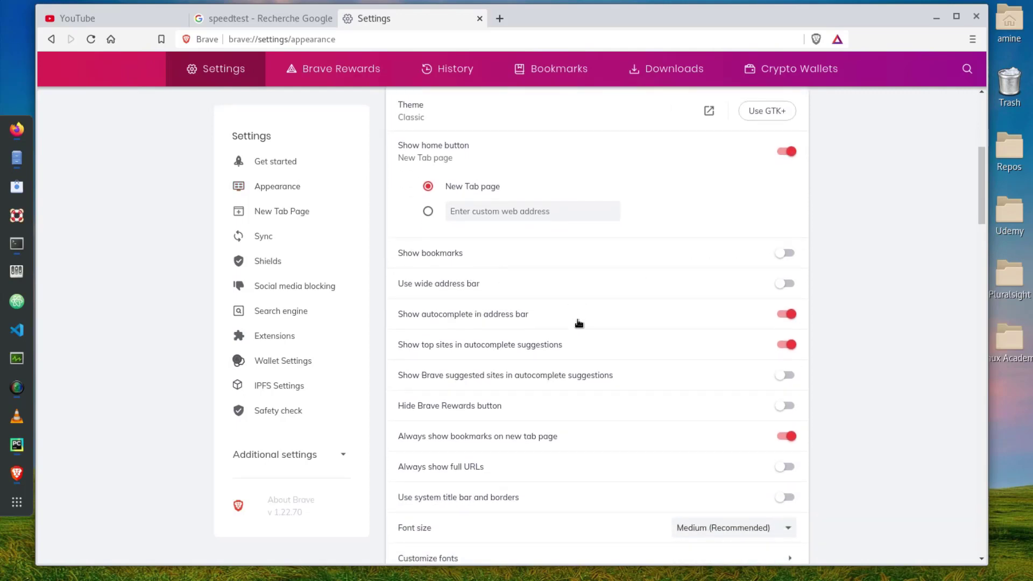
scroll(579, 330, "down", 4)
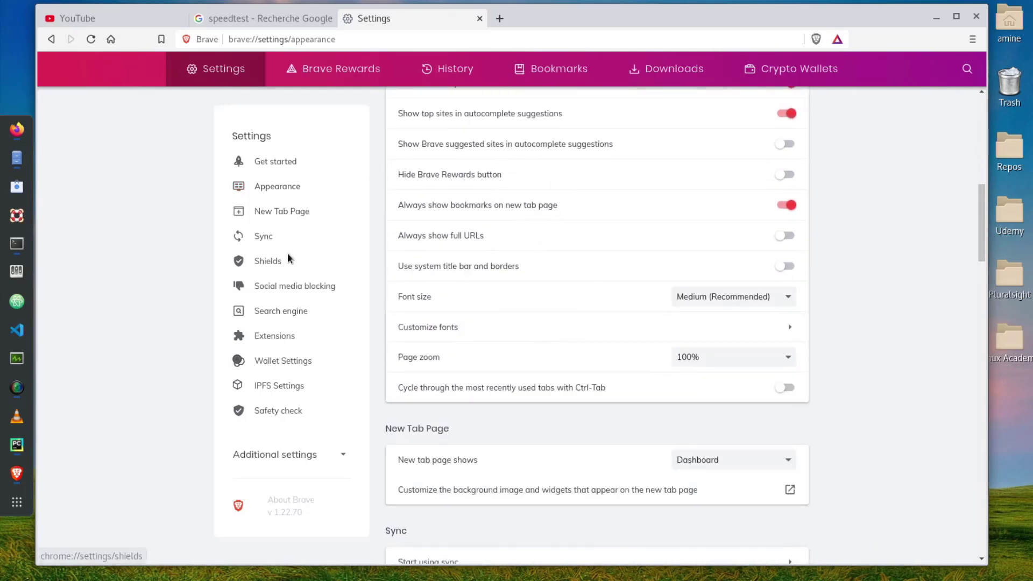
Open the Shields settings and scroll down to the Extensions section
left_click(290, 261)
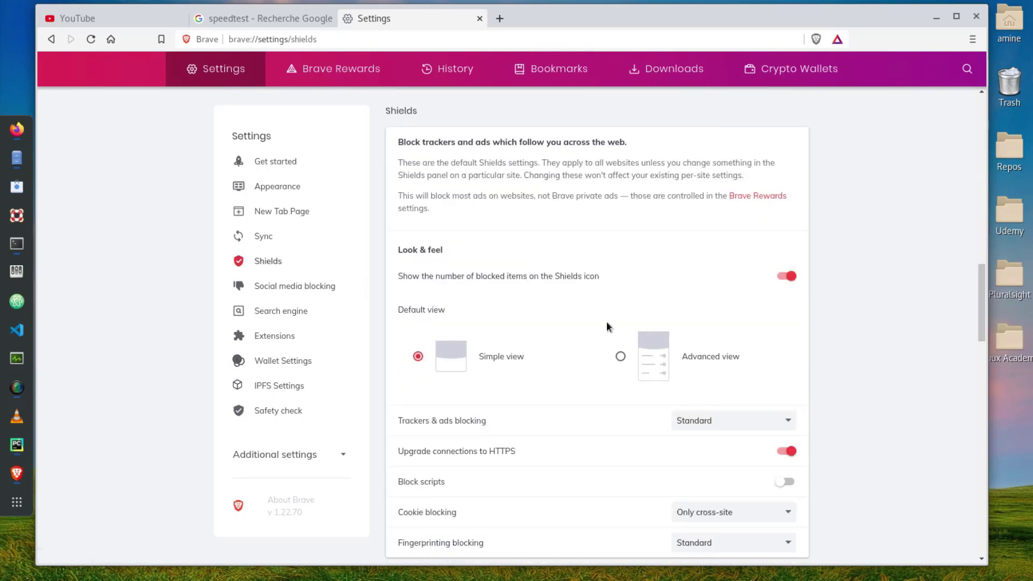
scroll(606, 322, "down", 7)
scroll(606, 321, "down", 2)
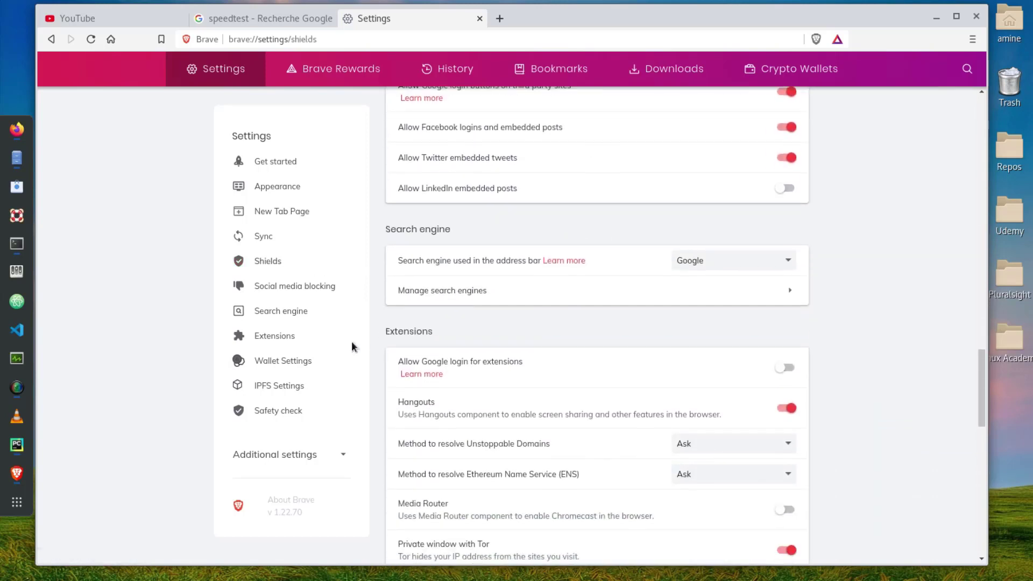
scroll(462, 319, "down", 5)
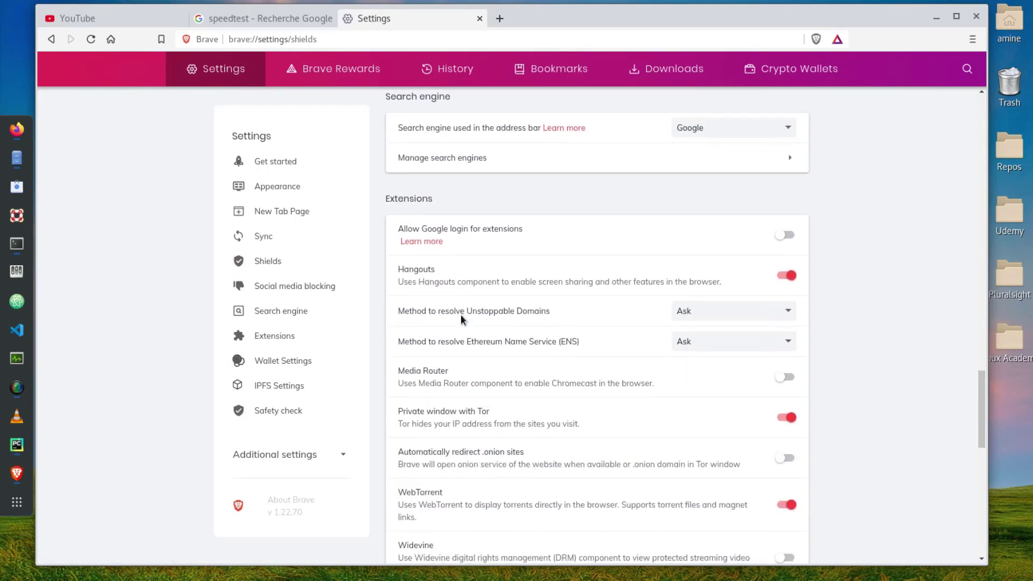
left_click(297, 339)
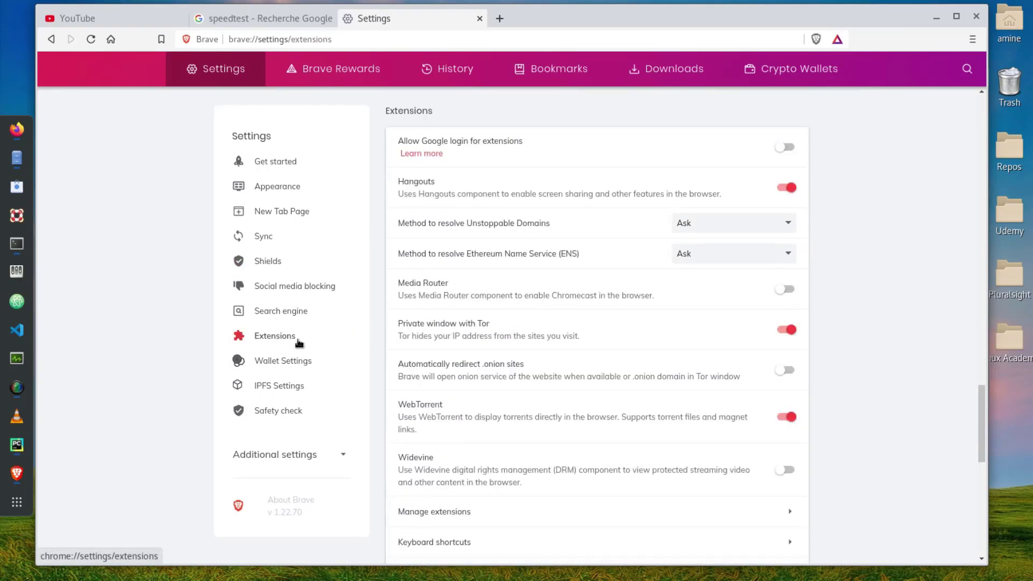
scroll(562, 351, "down", 2)
scroll(564, 352, "down", 2)
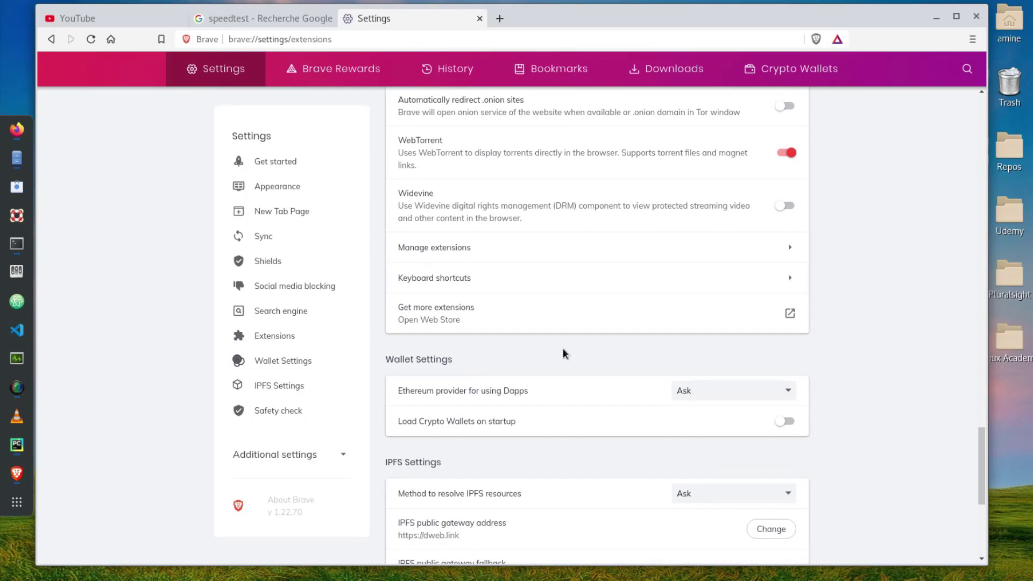
scroll(563, 351, "down", 5)
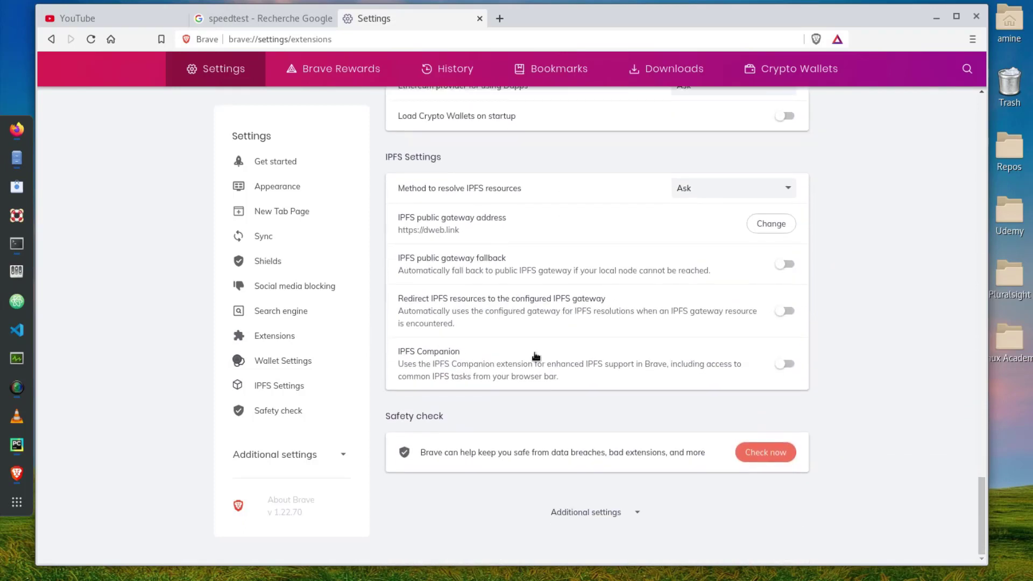
scroll(457, 376, "up", 3)
scroll(458, 377, "up", 12)
scroll(458, 376, "up", 12)
scroll(458, 377, "up", 6)
scroll(458, 376, "up", 9)
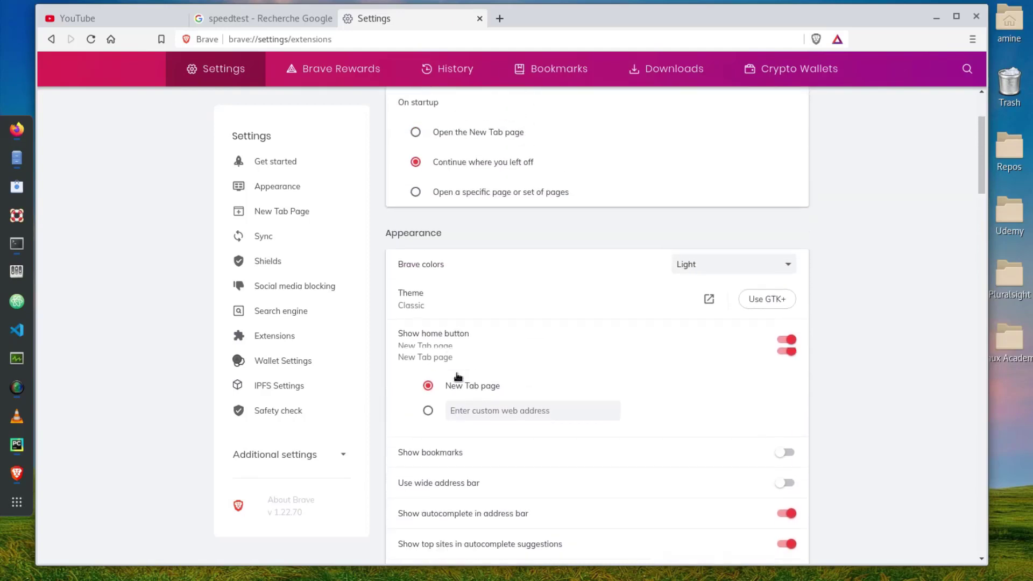